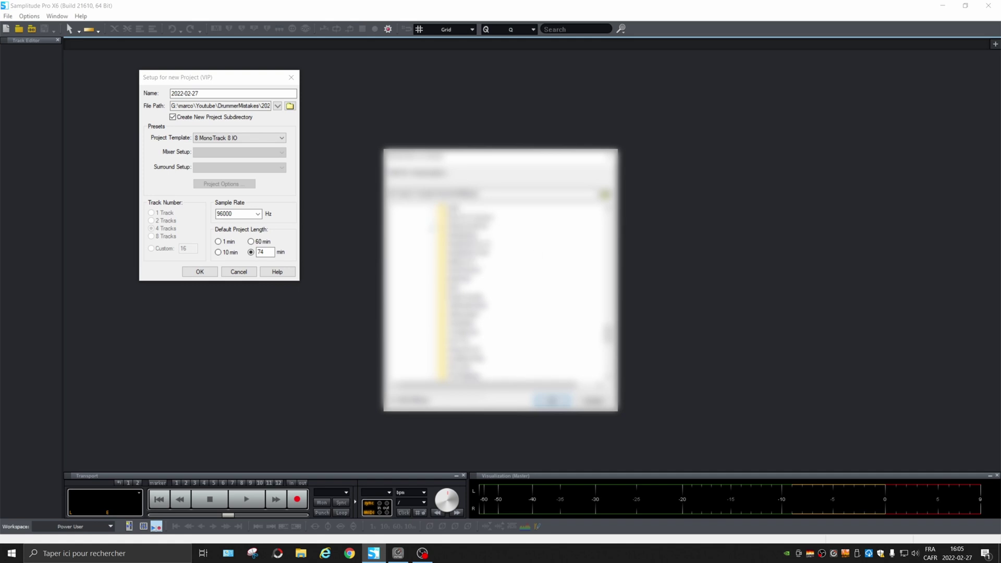
# Step: Create a new project named Busses in the SampBusses folder, using the 2 Track 2 AUX template
pyautogui.click(461, 234)
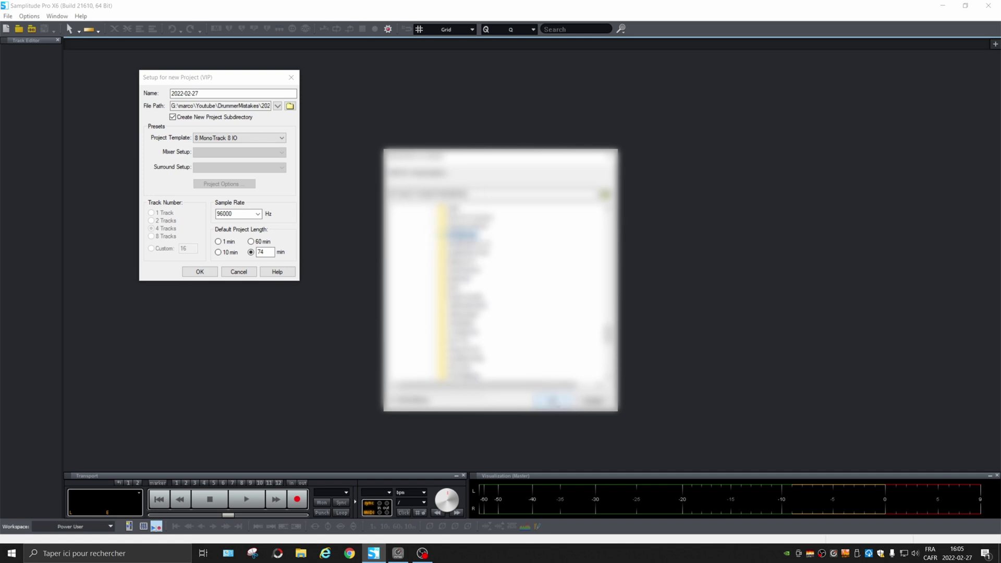
pyautogui.click(552, 399)
pyautogui.moveTo(281, 89); pyautogui.dragTo(127, 85)
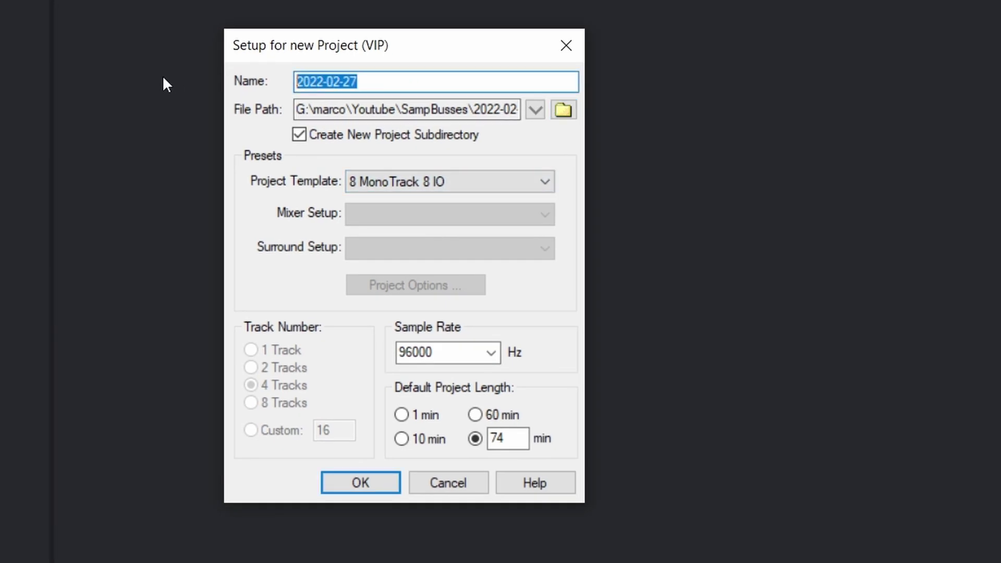
pyautogui.write('Busses')
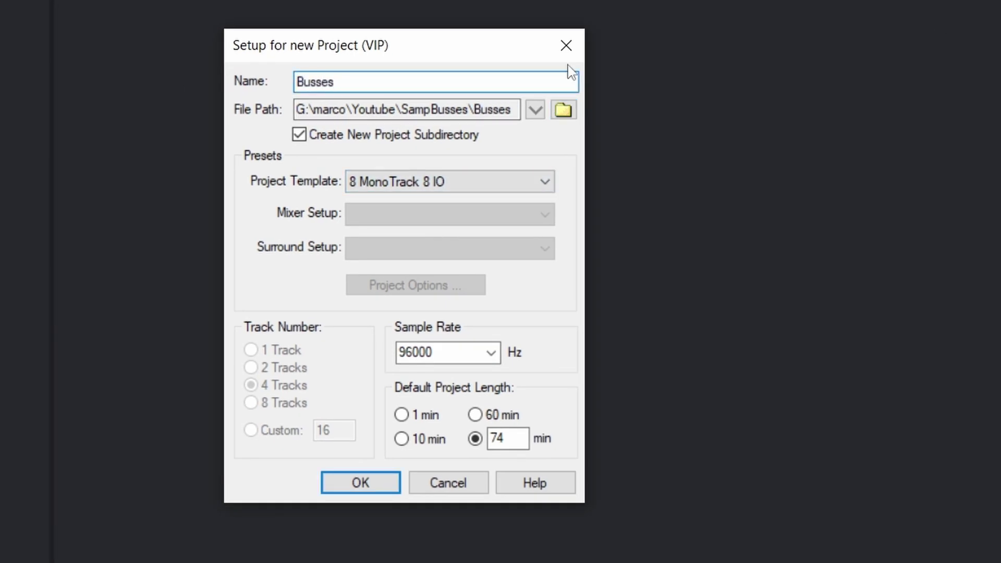
pyautogui.click(544, 181)
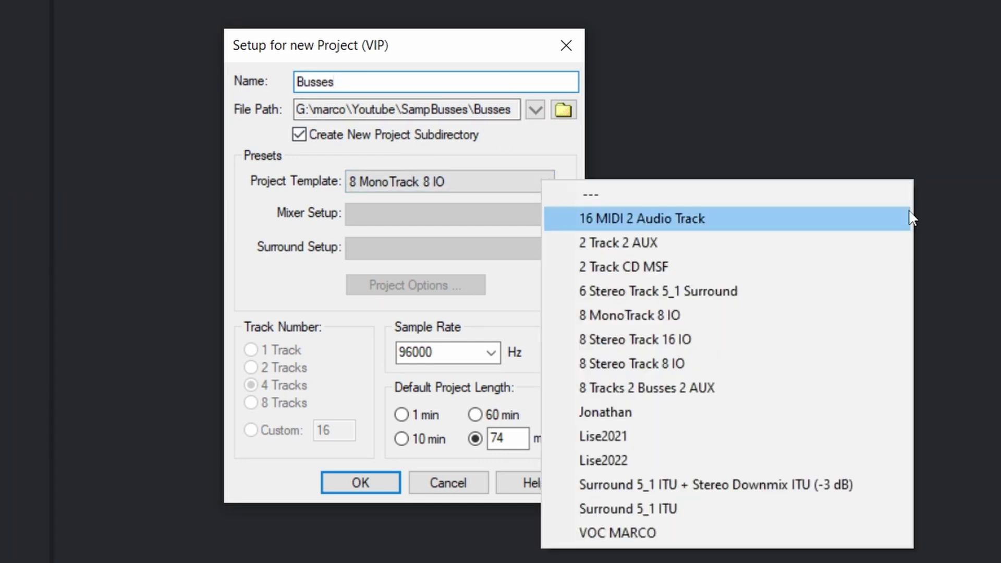
pyautogui.click(757, 244)
pyautogui.click(329, 491)
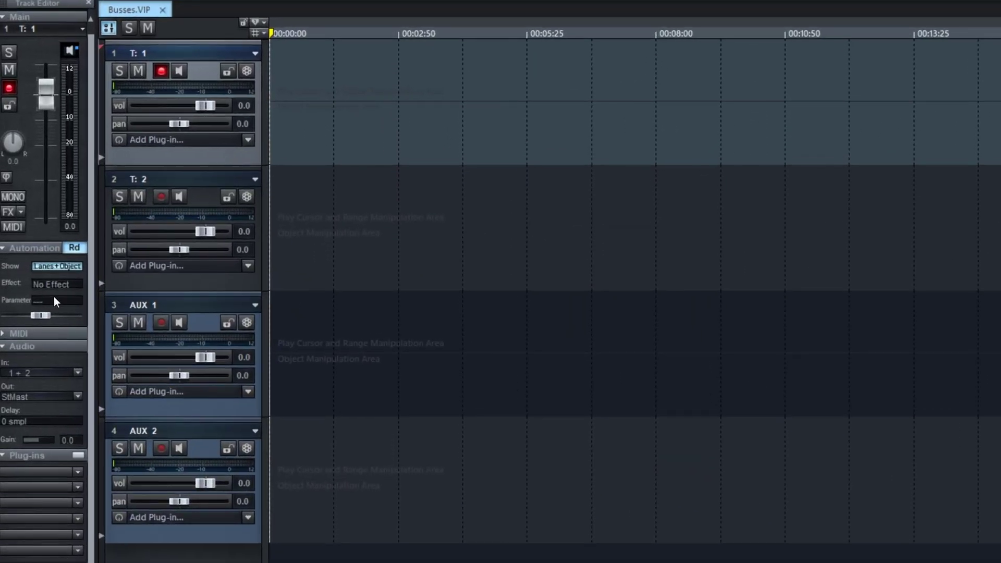
# Step: Set track 1 to mono with input 11 (Analog 11) and record a short take on it
pyautogui.click(13, 197)
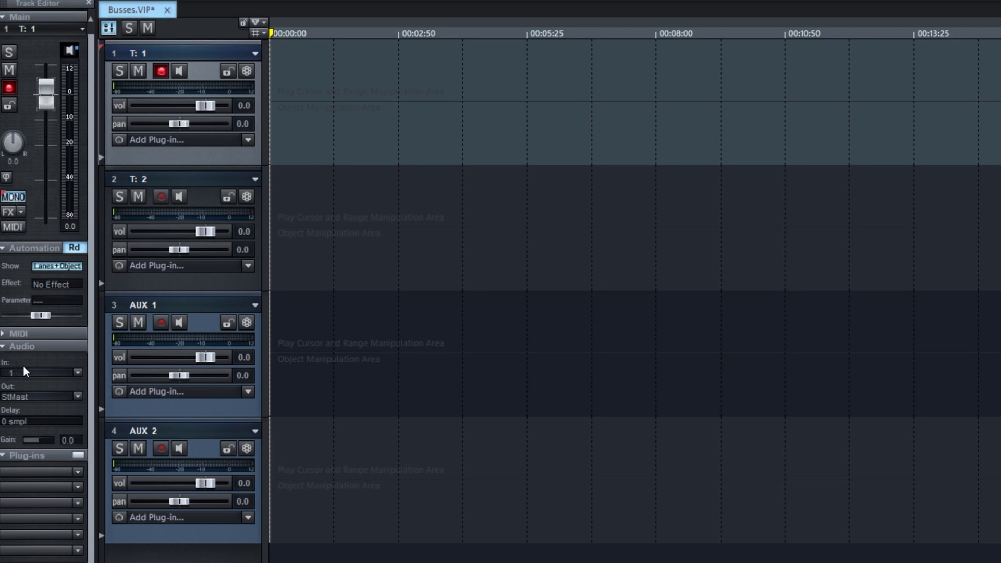
pyautogui.click(42, 372)
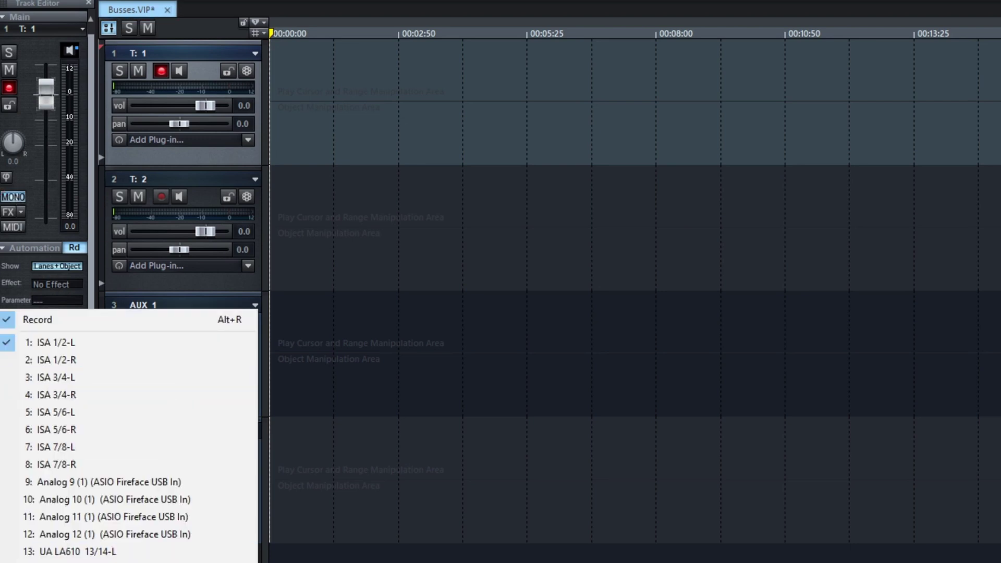
pyautogui.click(134, 517)
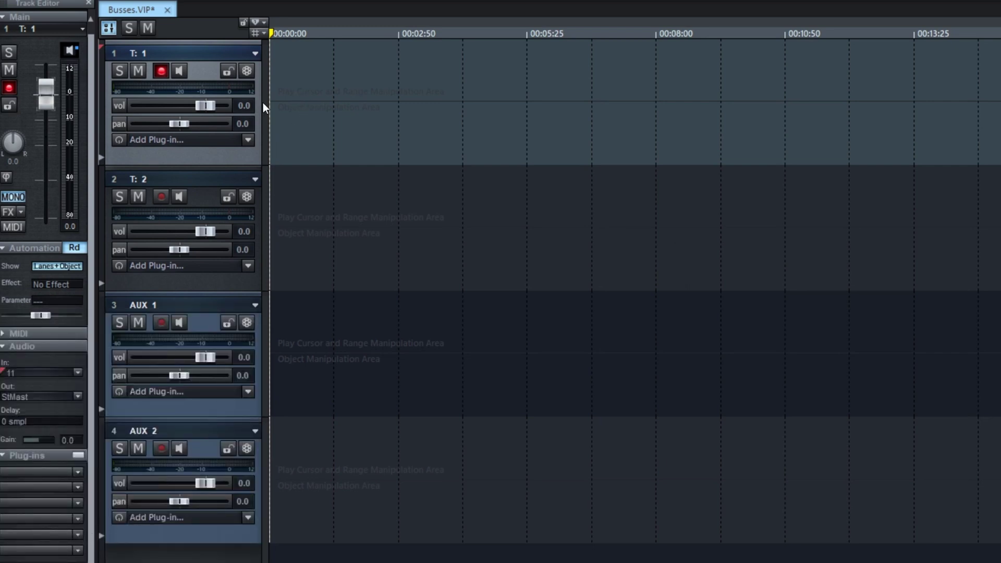
pyautogui.press('r')
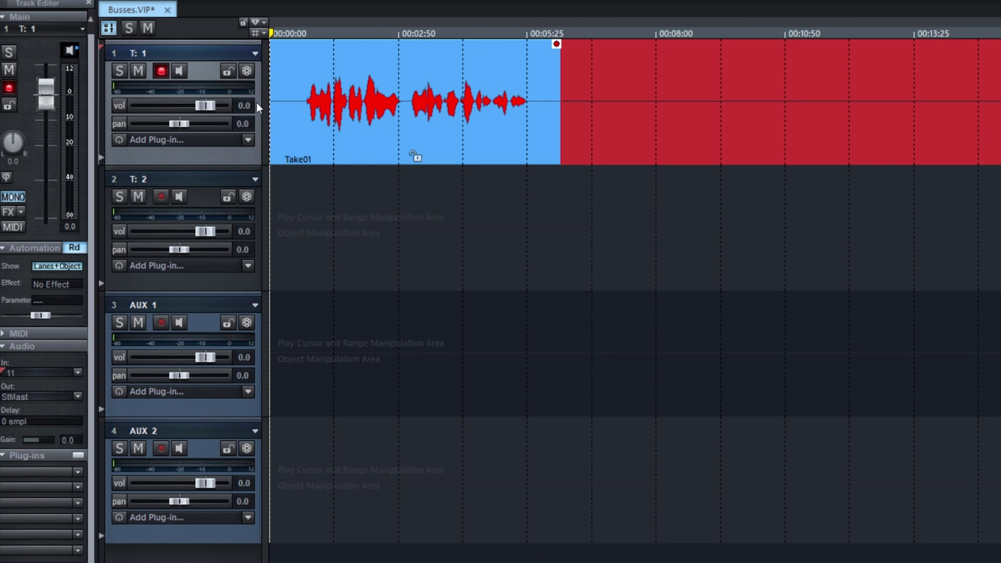
pyautogui.press('space')
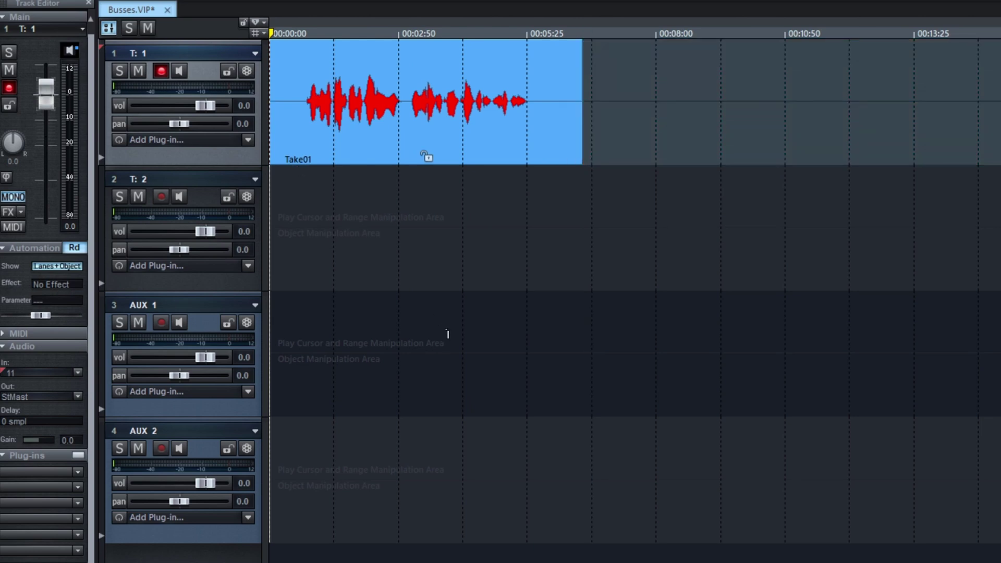
# Step: Open the mixer and examine the output routing options available for track 1
pyautogui.press('m')
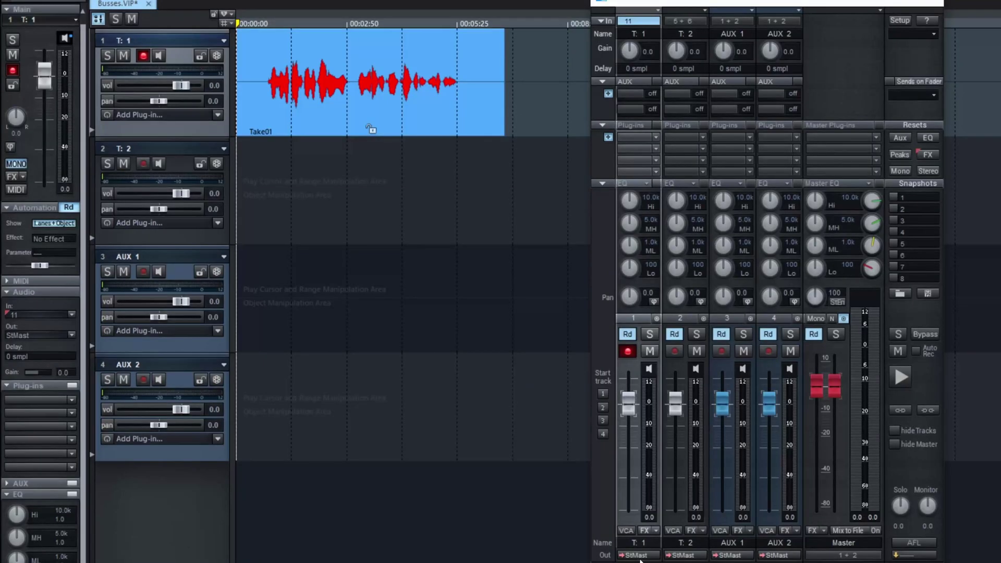
pyautogui.click(637, 556)
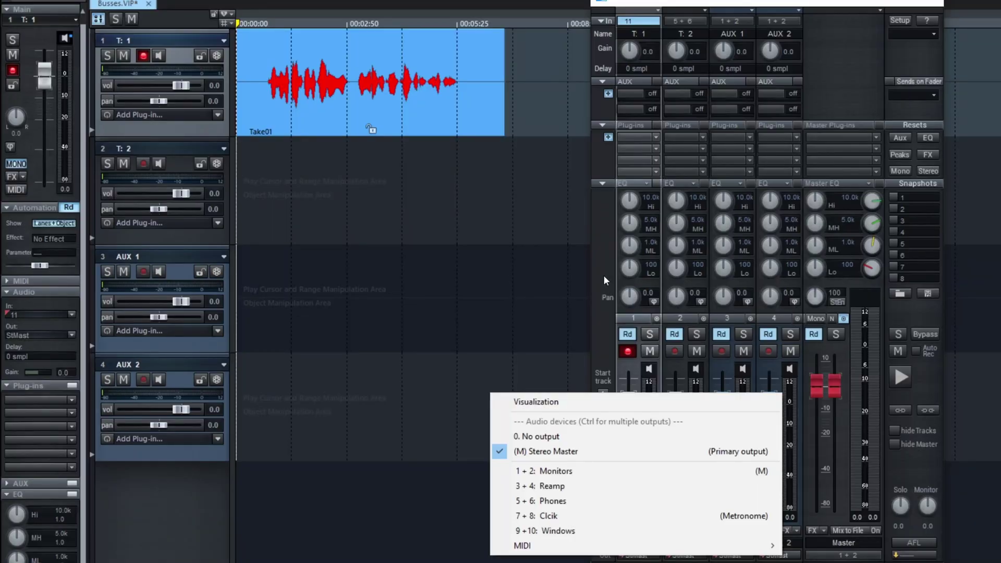
pyautogui.press('Escape')
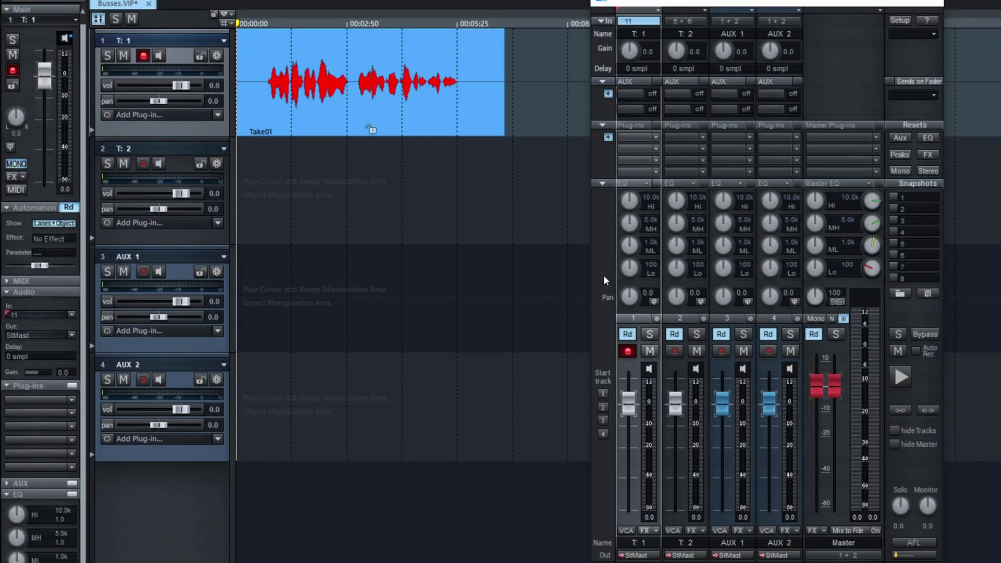
pyautogui.click(640, 557)
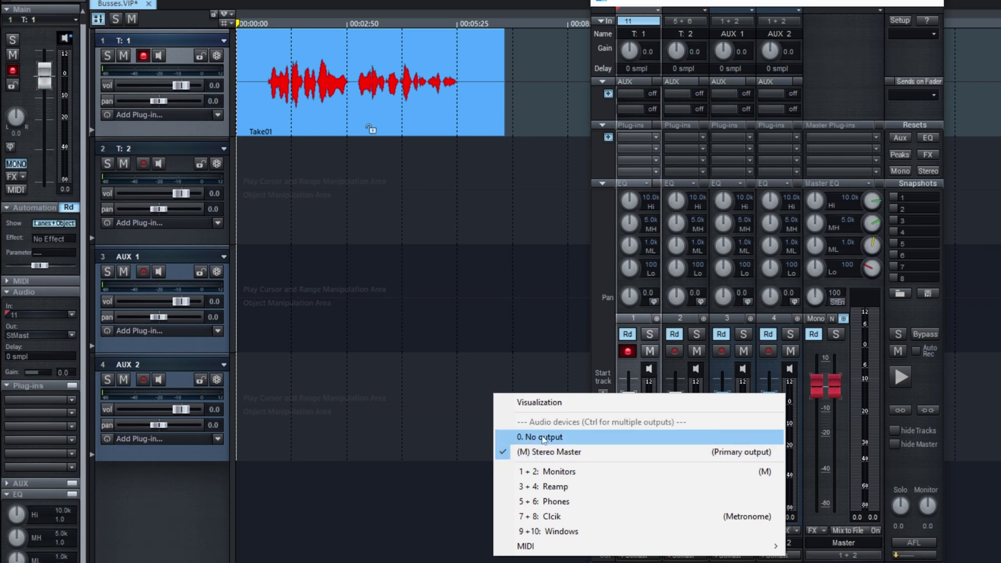
pyautogui.click(603, 324)
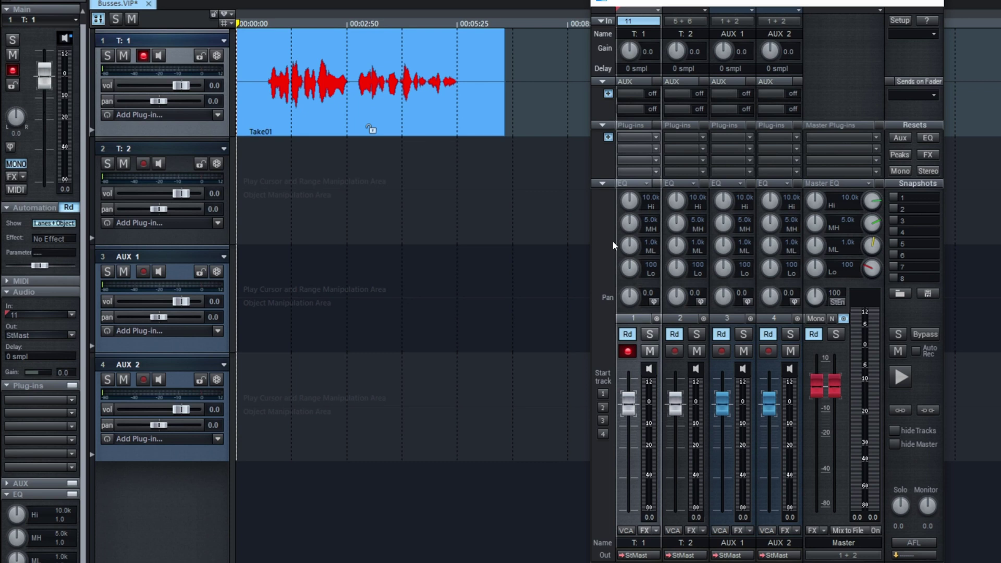
# Step: Select the recorded take, then set track 1's gain to 0.2 and its volume fader to -2.2
pyautogui.click(334, 125)
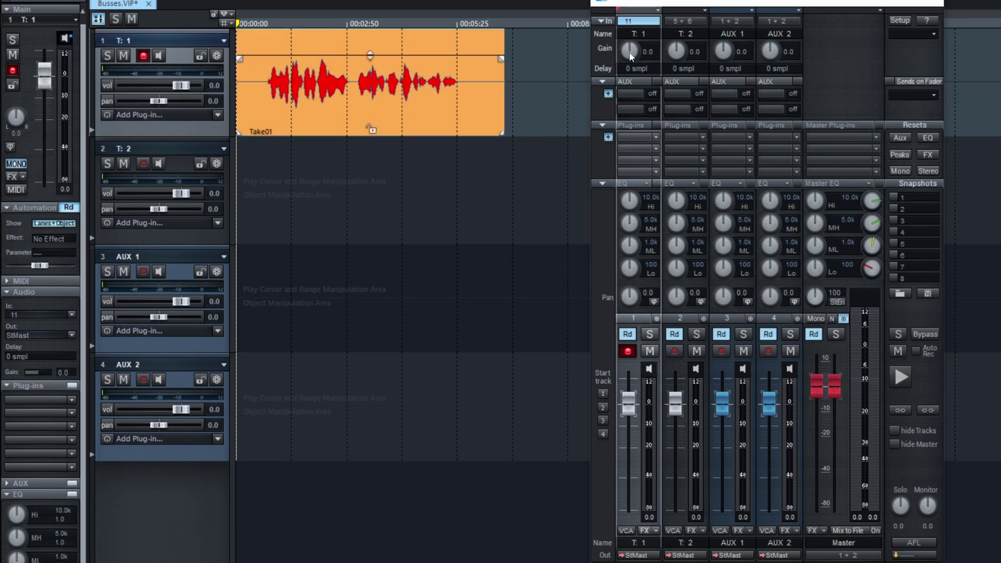
pyautogui.moveTo(621, 51)
pyautogui.mouseDown()
pyautogui.moveTo(639, 34)
pyautogui.moveTo(627, 27)
pyautogui.moveTo(632, 42)
pyautogui.mouseUp()
pyautogui.moveTo(630, 408)
pyautogui.mouseDown()
pyautogui.moveTo(628, 491)
pyautogui.moveTo(629, 413)
pyautogui.mouseUp()
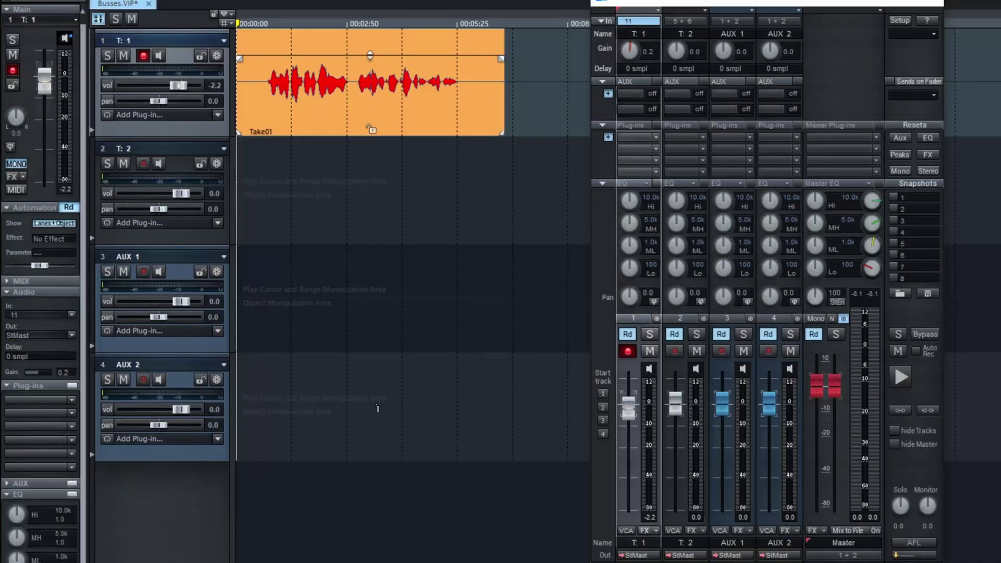
# Step: Expand the AUX section and set track 1's sends to 0.2 for AUX 1 and -1.4 for AUX 2, plus an AUX 1 send on track 2
pyautogui.click(608, 94)
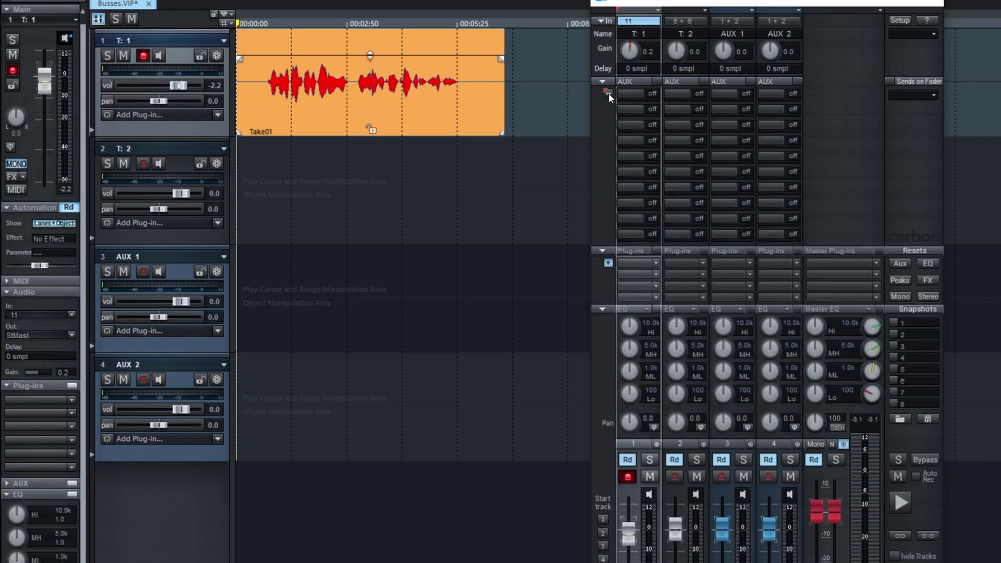
pyautogui.click(634, 95)
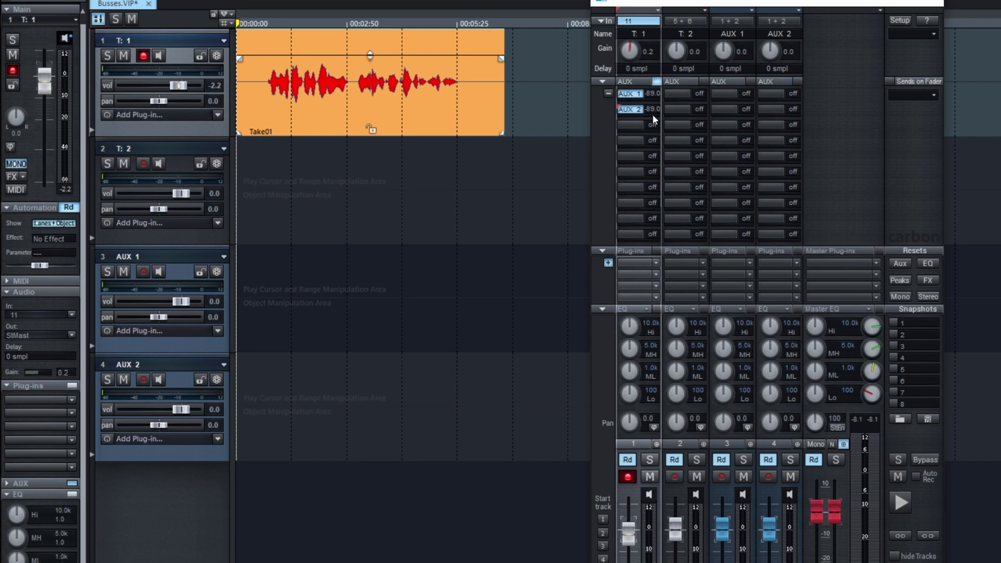
pyautogui.moveTo(649, 98); pyautogui.dragTo(658, 118)
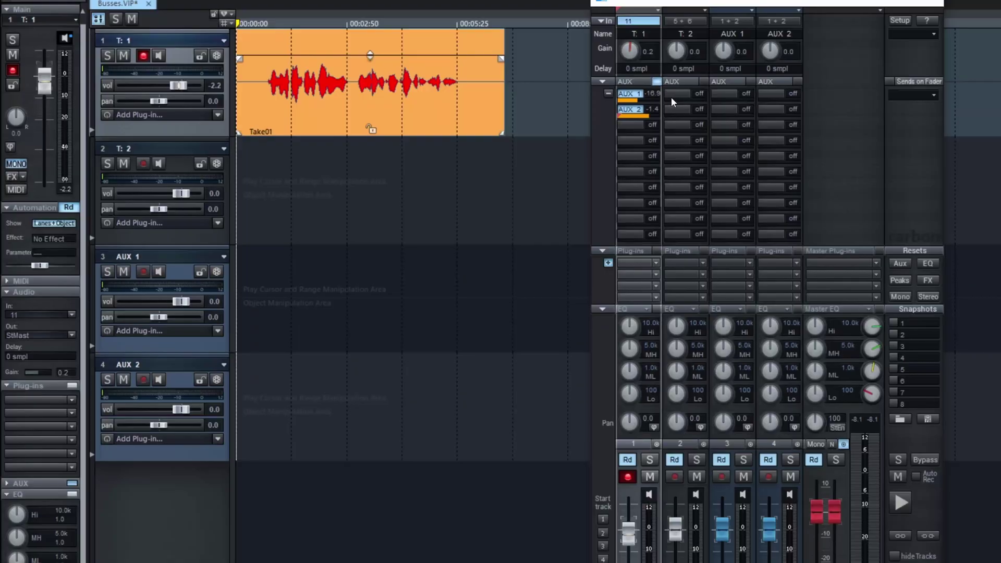
pyautogui.moveTo(671, 97); pyautogui.dragTo(680, 98)
pyautogui.moveTo(637, 100); pyautogui.dragTo(652, 104)
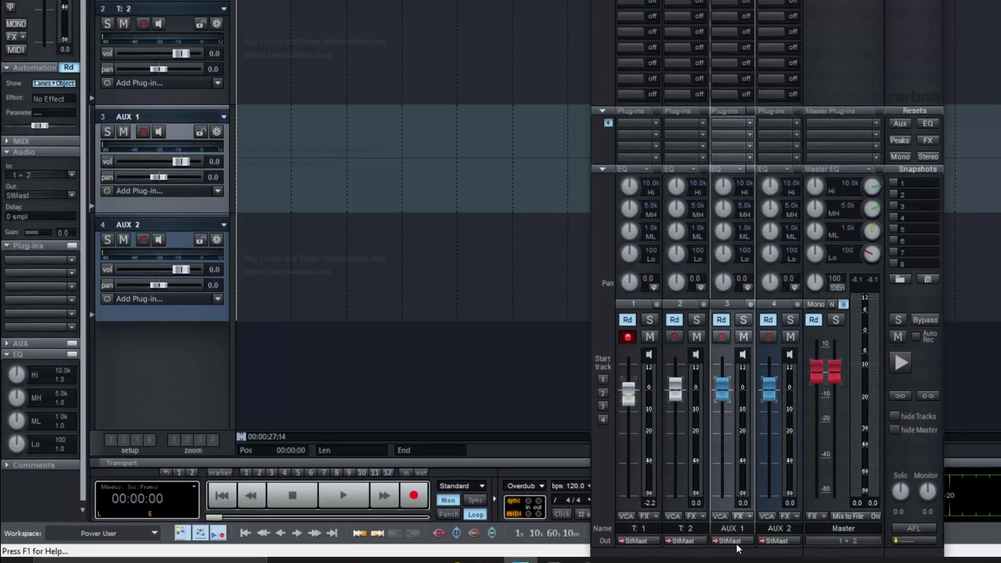
# Step: Check the output options of AUX 1 and route the output of AUX 2 to 5 + 6: Phones
pyautogui.click(736, 544)
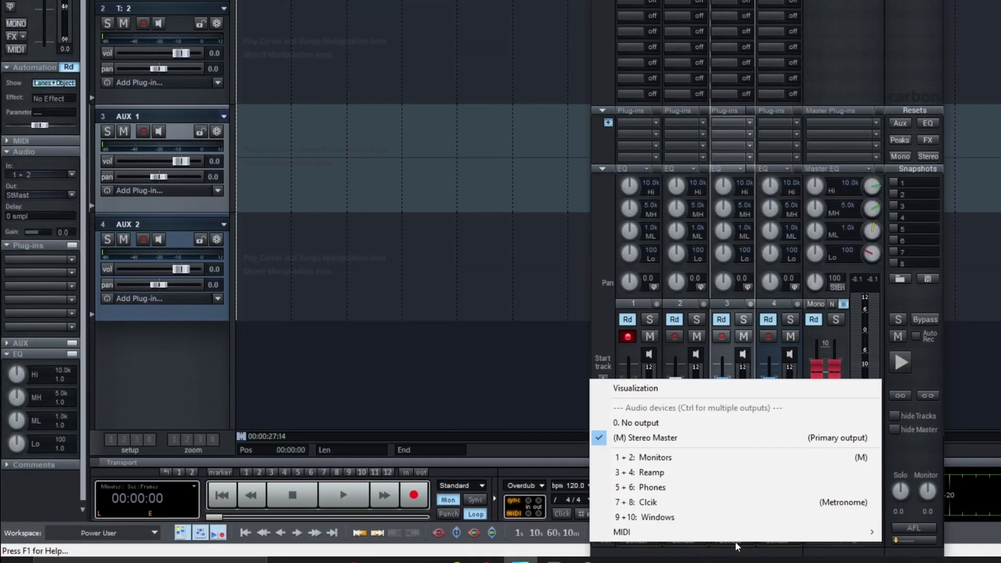
pyautogui.click(608, 336)
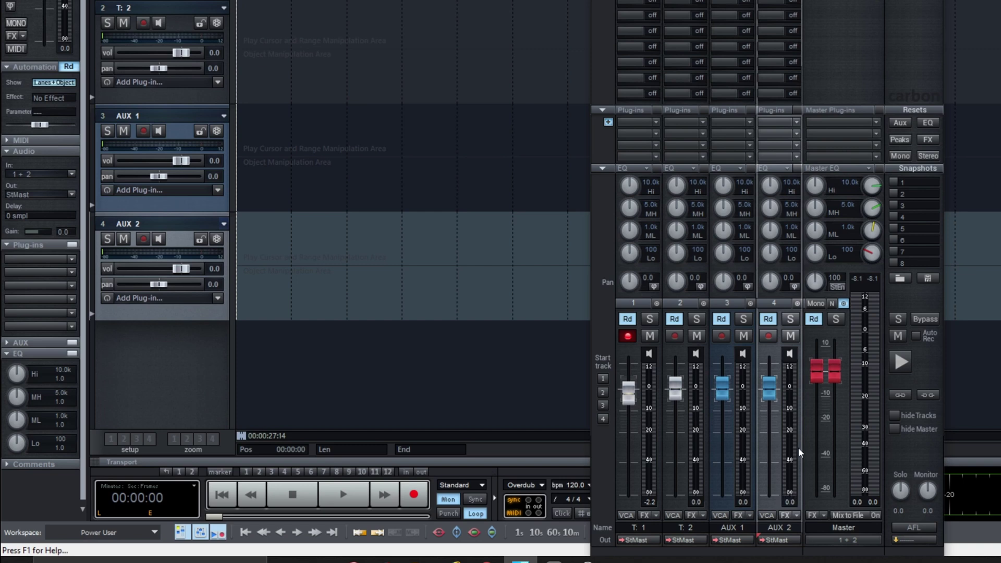
pyautogui.click(774, 539)
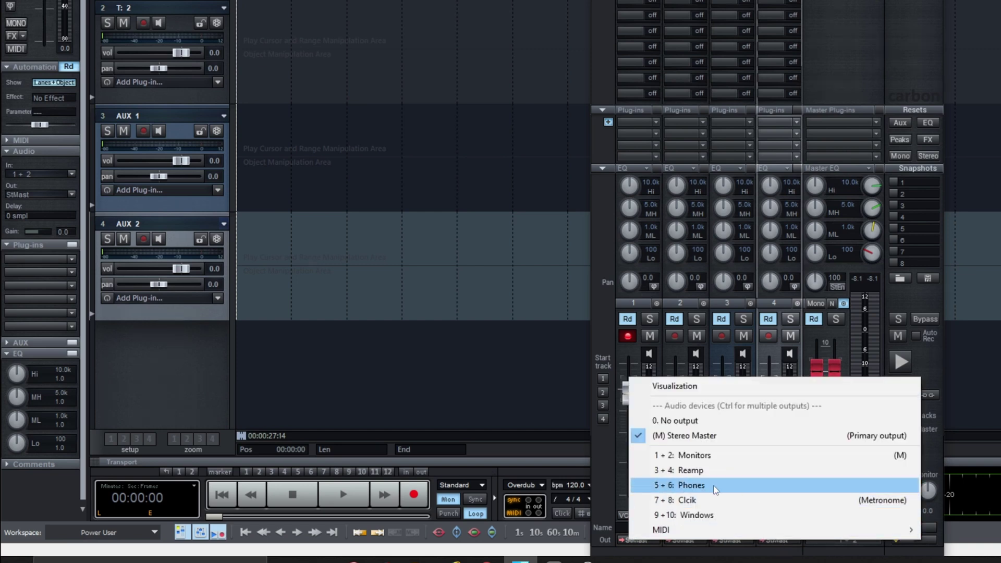
pyautogui.click(690, 485)
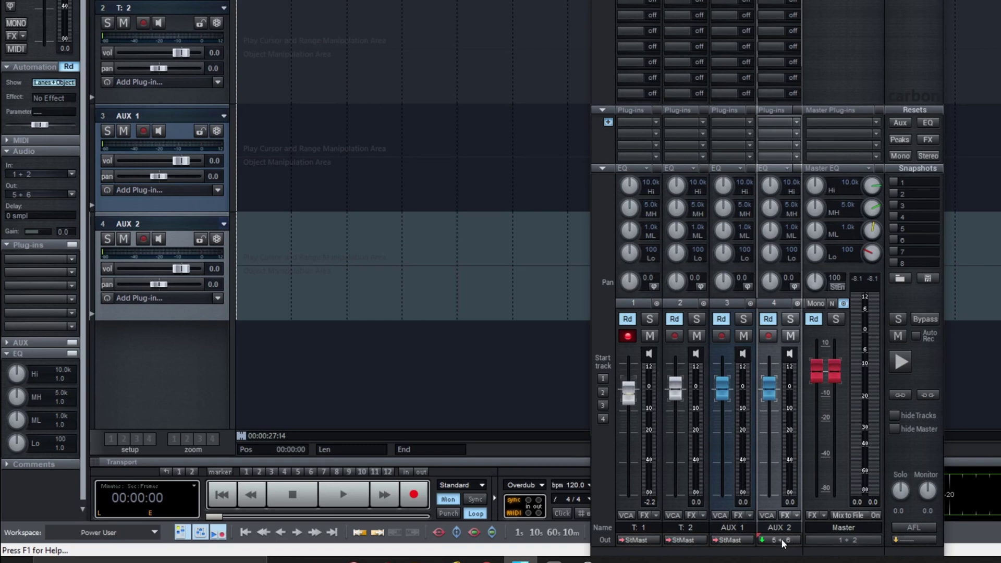
# Step: Switch to RME TotalMix FX and examine how the Phones playback channel is routed
pyautogui.hotkey('alt', 'Tab')
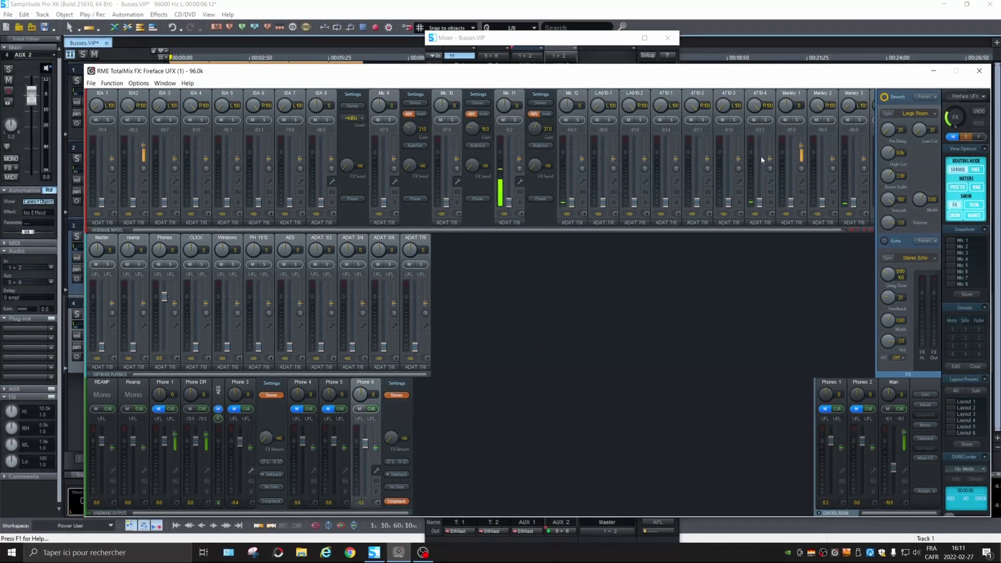
pyautogui.hscroll(1, 554, 230)
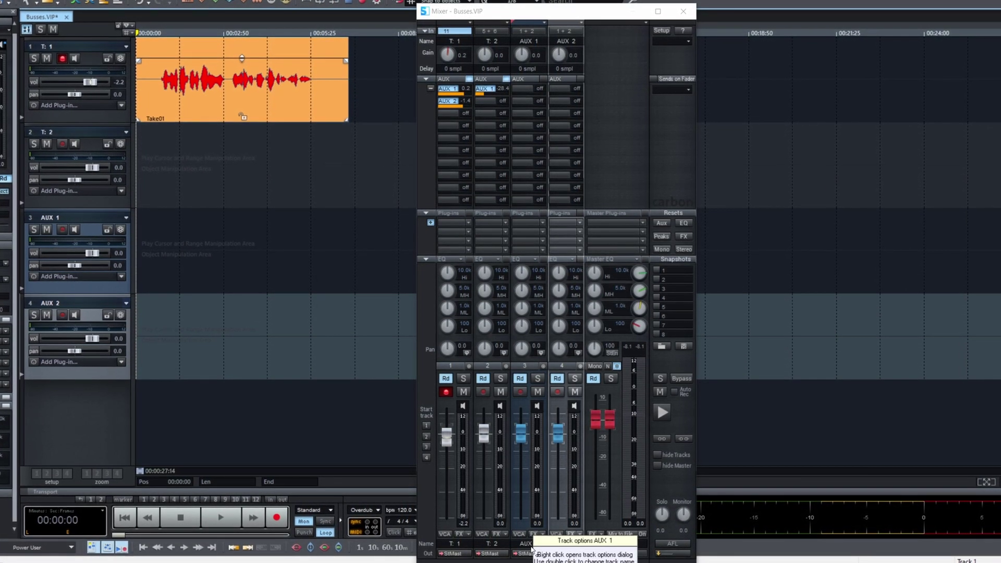
# Step: Rename the AUX 2 track as OBS and play back the recorded take through its send
pyautogui.click(463, 102)
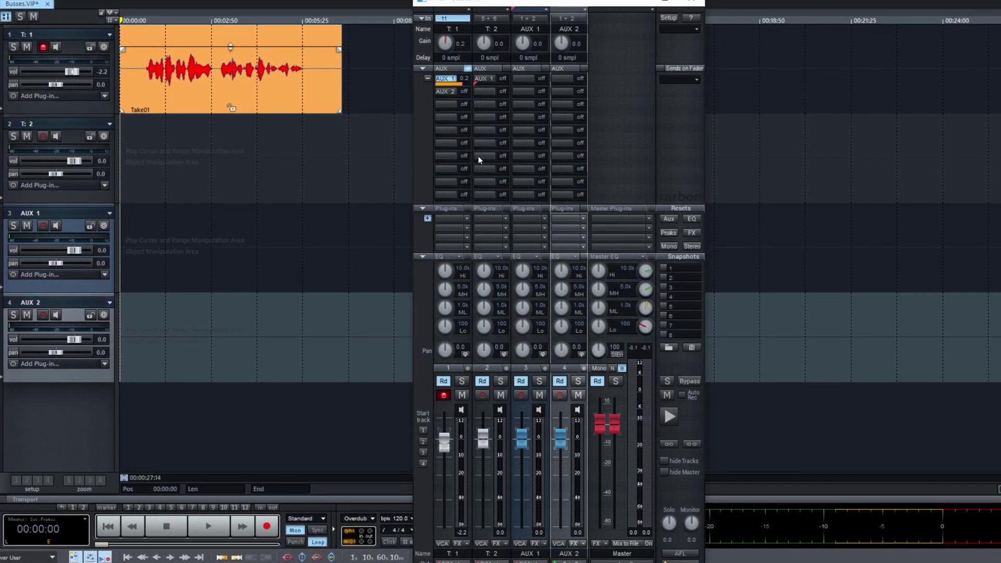
pyautogui.doubleClick(558, 554)
pyautogui.write('OBSD')
pyautogui.press('BackSpace')
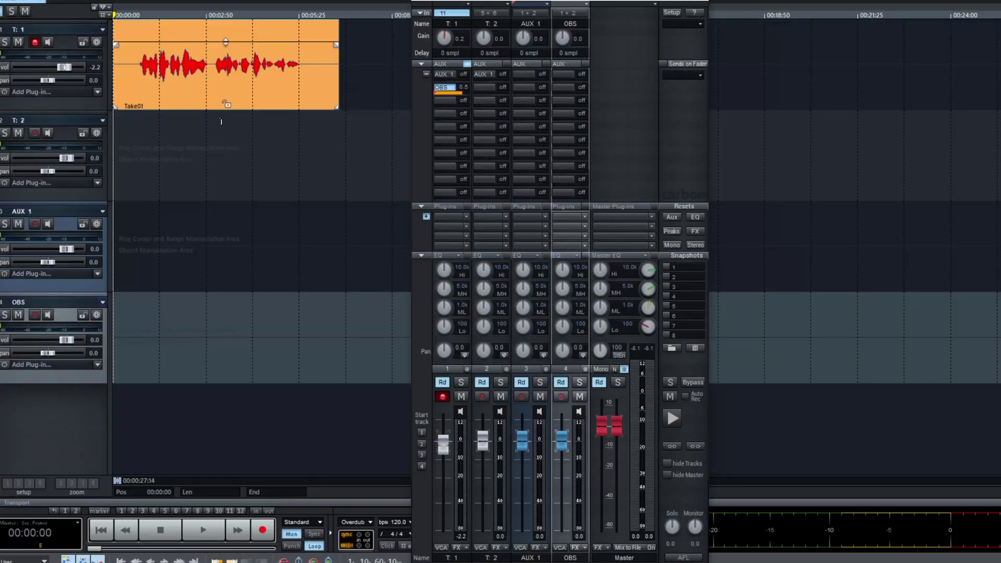
pyautogui.press('space')
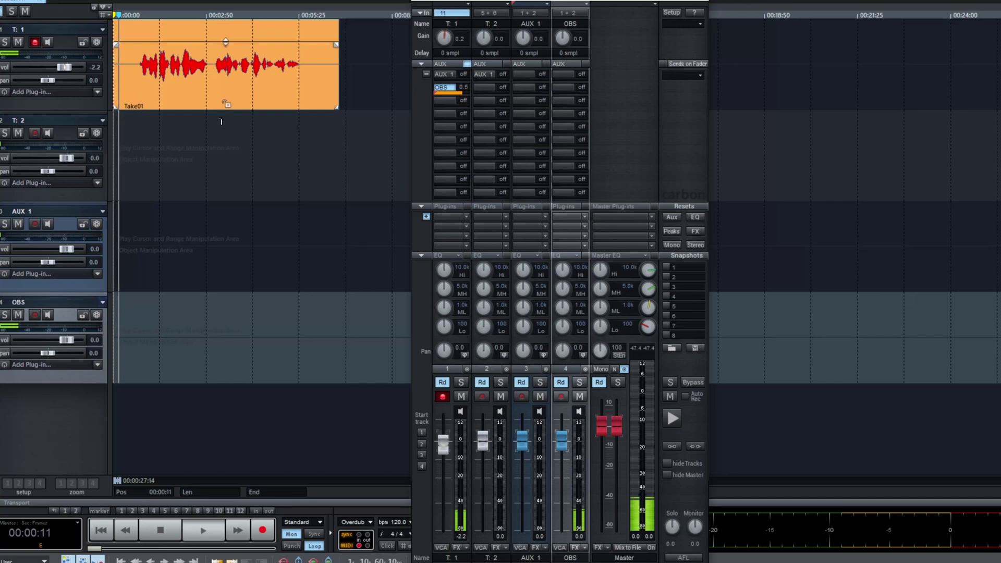
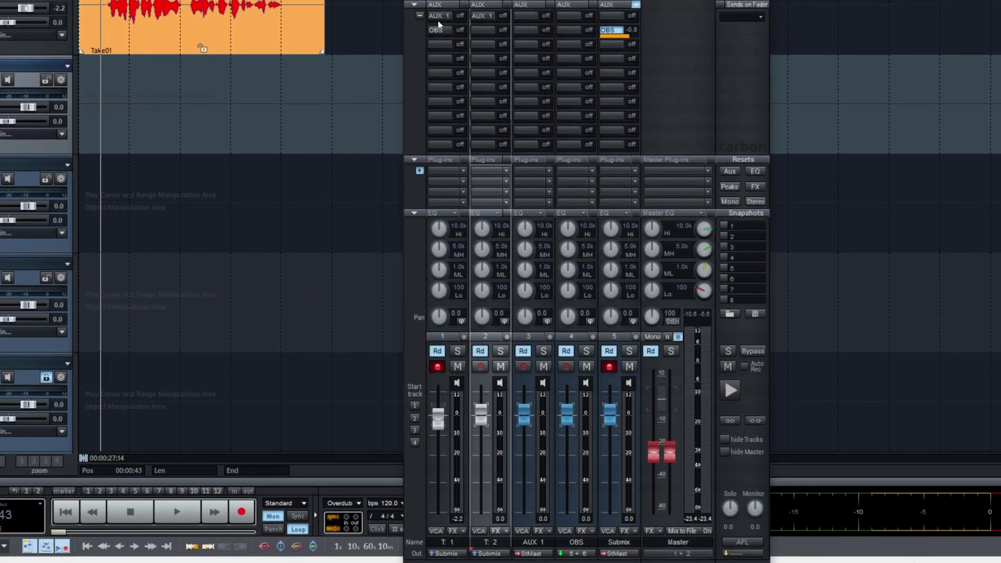
# Step: Set track 1's AUX 1 send to -7.7 dB and route the output of AUX 1 to the Submix bus
pyautogui.moveTo(460, 15); pyautogui.dragTo(456, 24)
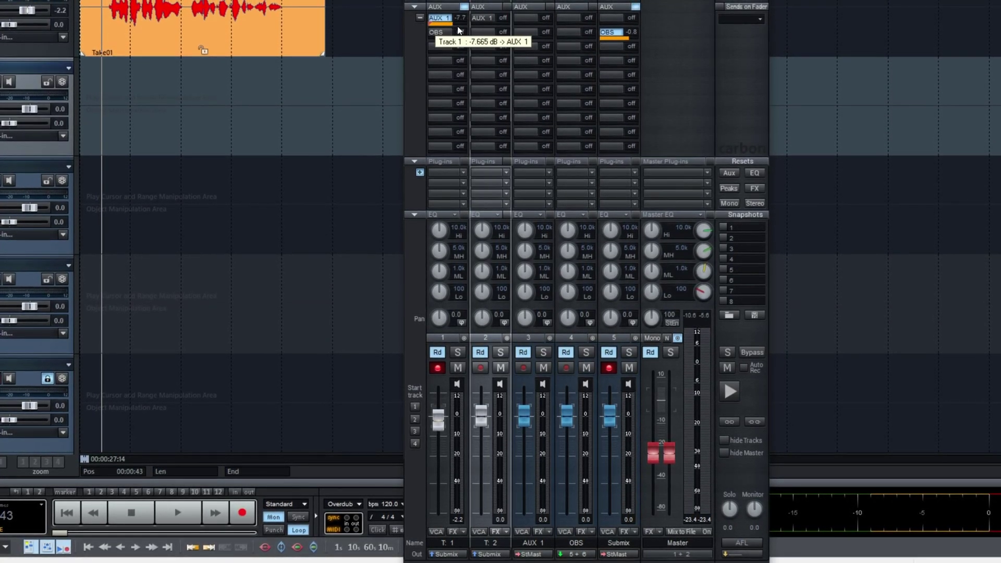
pyautogui.click(542, 555)
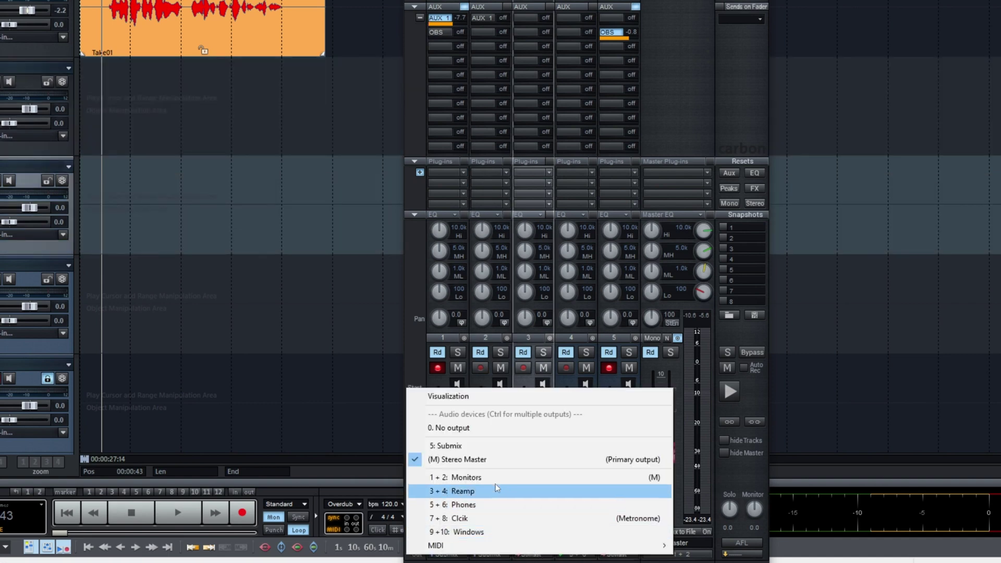
pyautogui.click(510, 447)
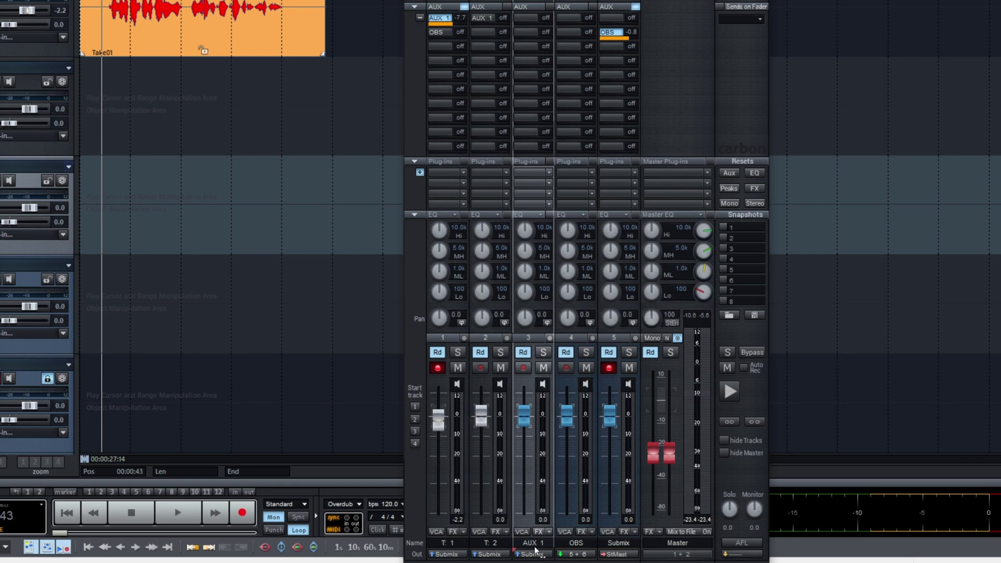
# Step: Insert the FabFilter Pro-R plug-in in the first effect slot of AUX 1 and close the plug-in window
pyautogui.click(551, 173)
pyautogui.moveTo(592, 212)
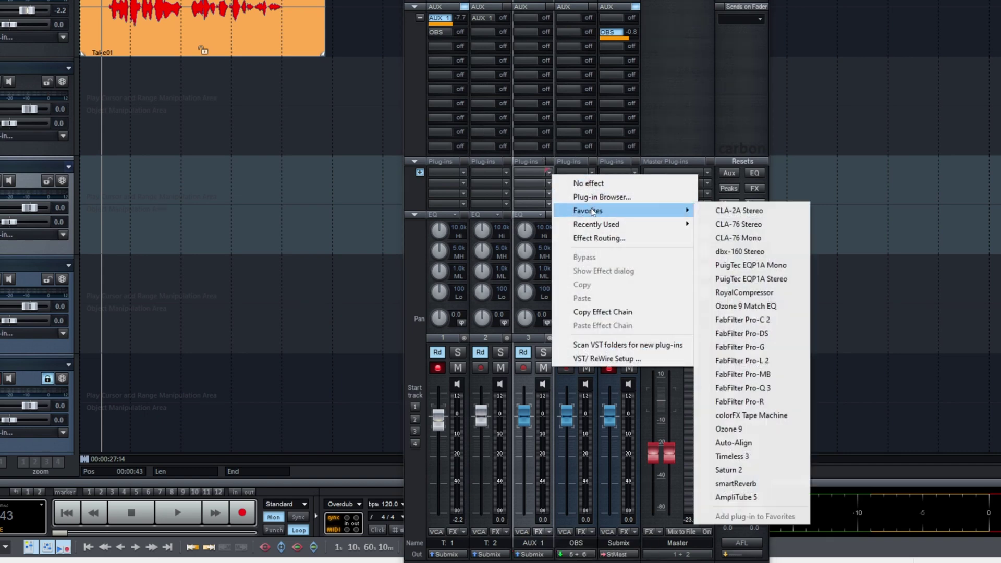
pyautogui.click(748, 402)
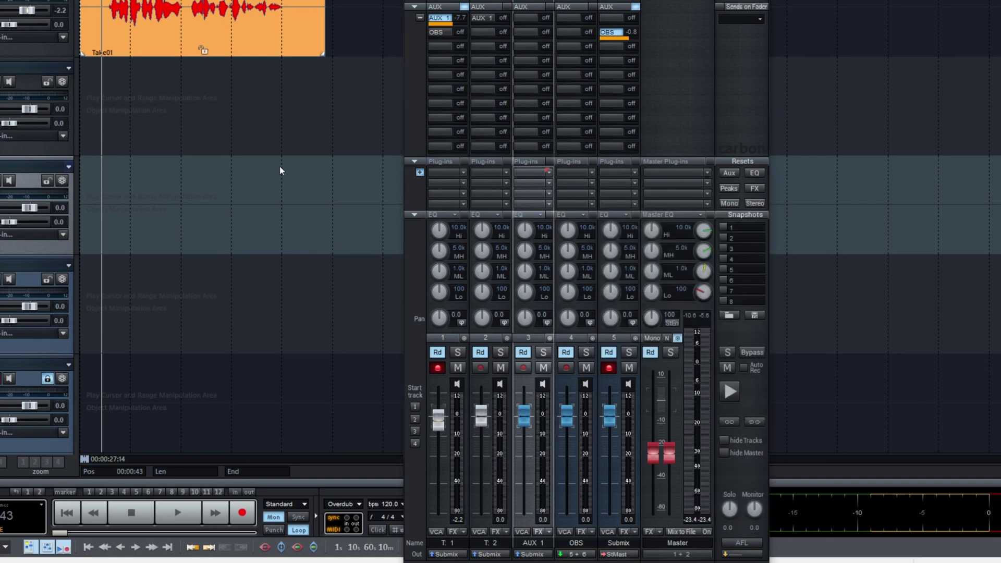
pyautogui.click(765, 131)
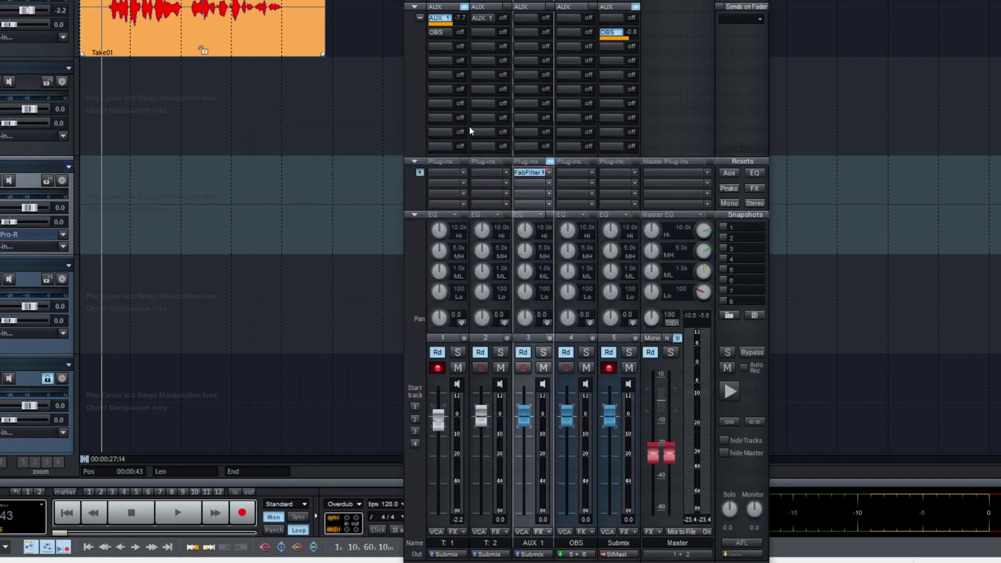
# Step: Switch off track 1's AUX 1 send and play back a range about 05:29 long across Take01
pyautogui.click(459, 17)
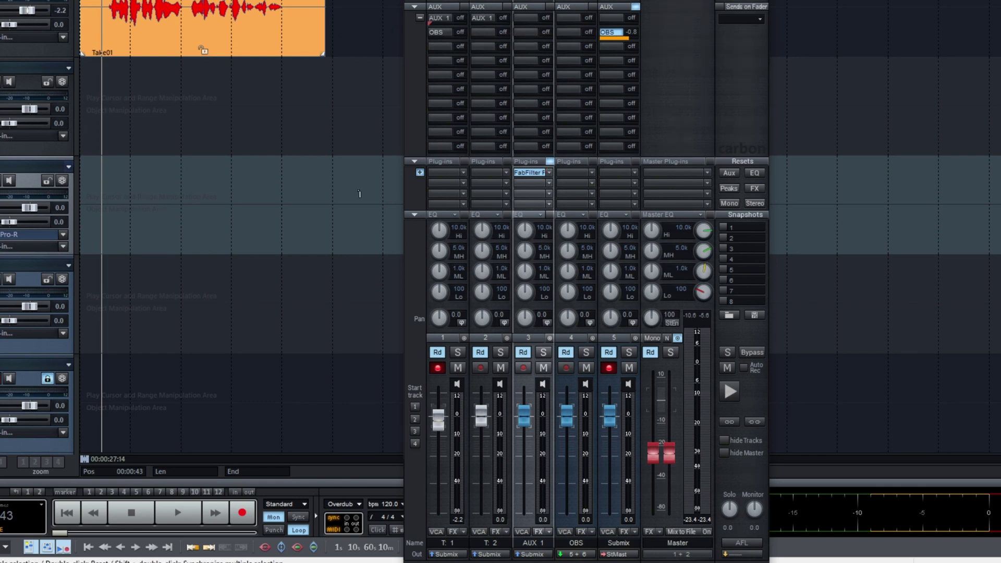
pyautogui.moveTo(102, 31); pyautogui.dragTo(306, 31)
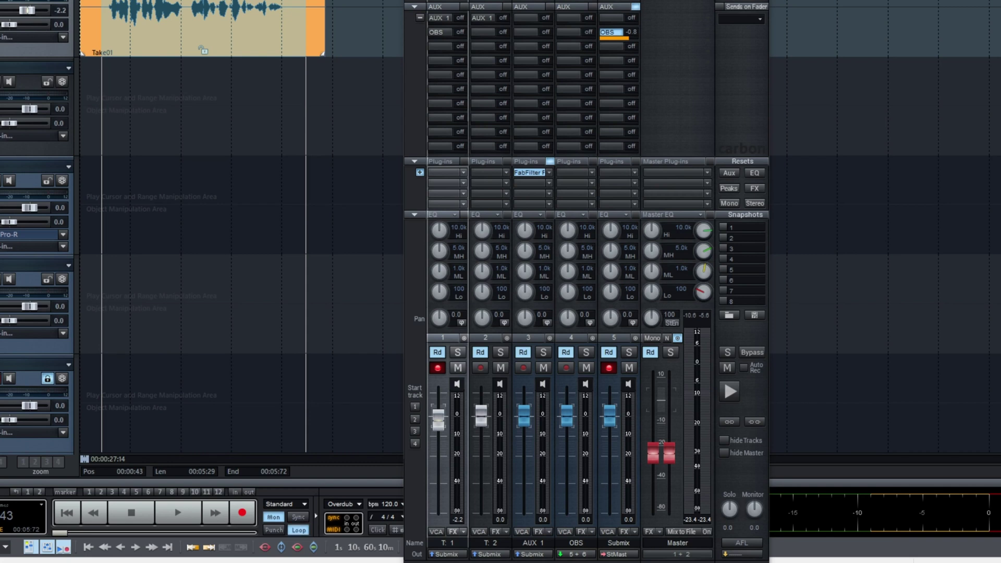
pyautogui.press('space')
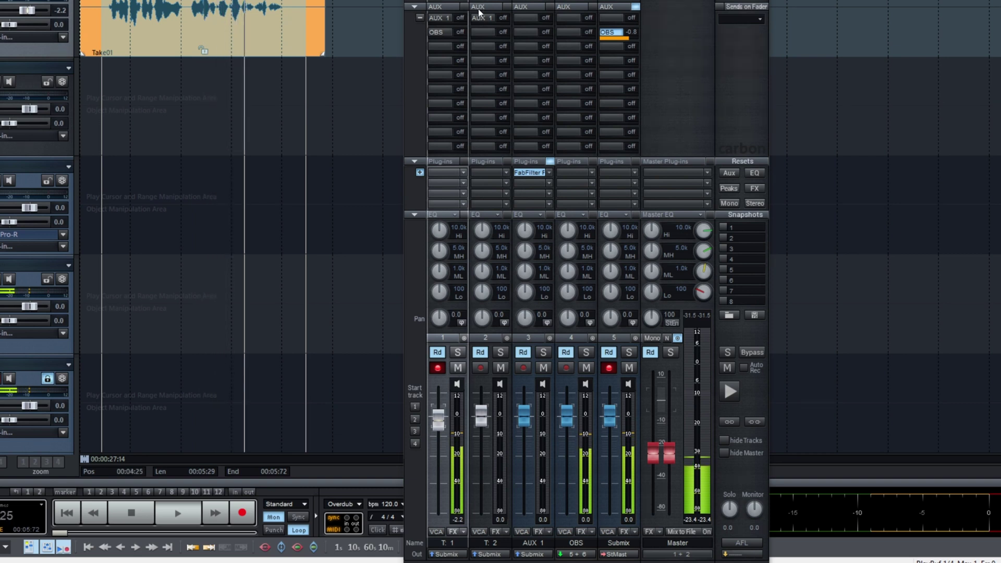
# Step: Set track 1's AUX 1 send to -2.9 dB and lower the AUX 1 fader to -10.6 dB during playback
pyautogui.moveTo(436, 26); pyautogui.dragTo(461, 26)
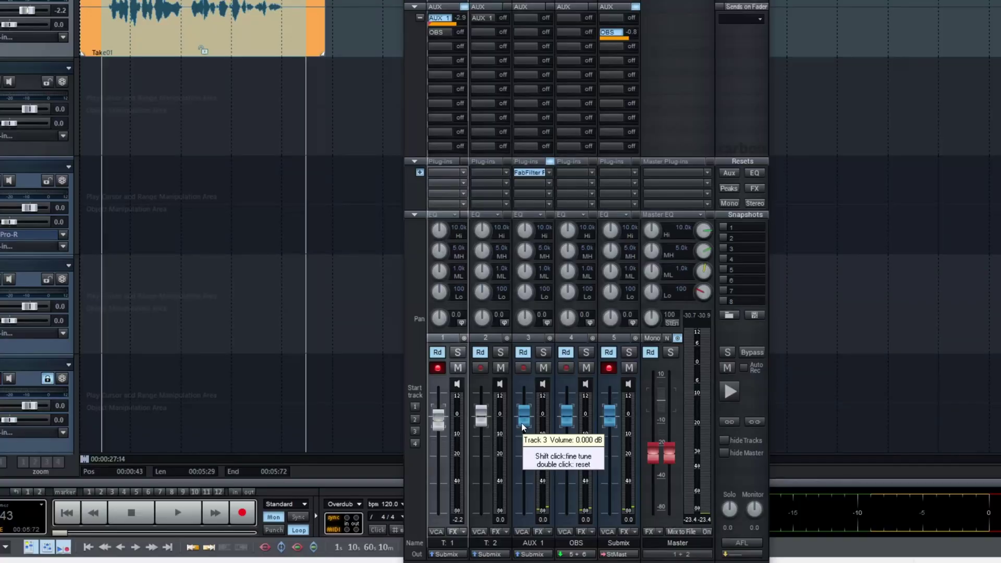
pyautogui.press('space')
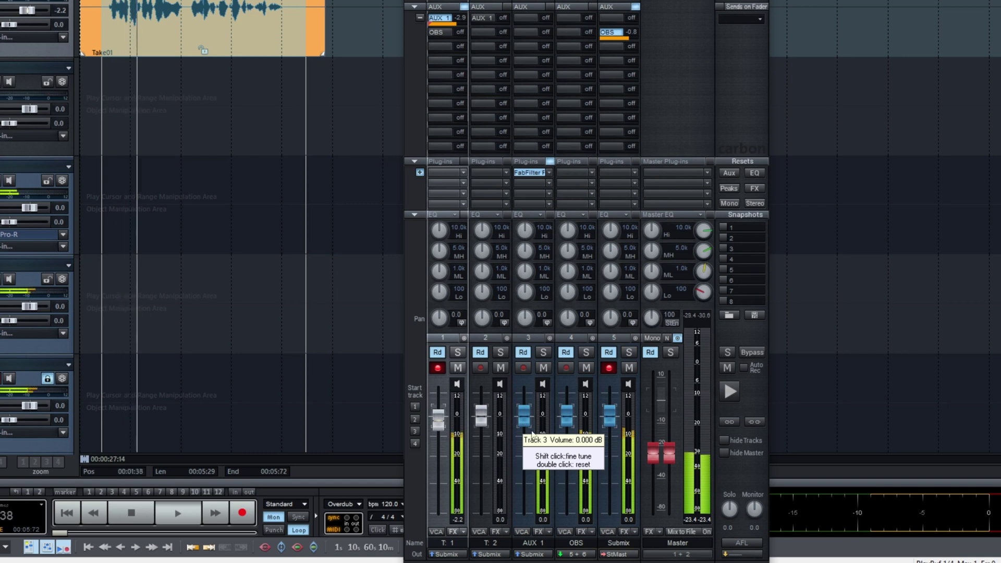
pyautogui.moveTo(525, 428)
pyautogui.mouseDown()
pyautogui.moveTo(536, 480)
pyautogui.moveTo(536, 432)
pyautogui.mouseUp()
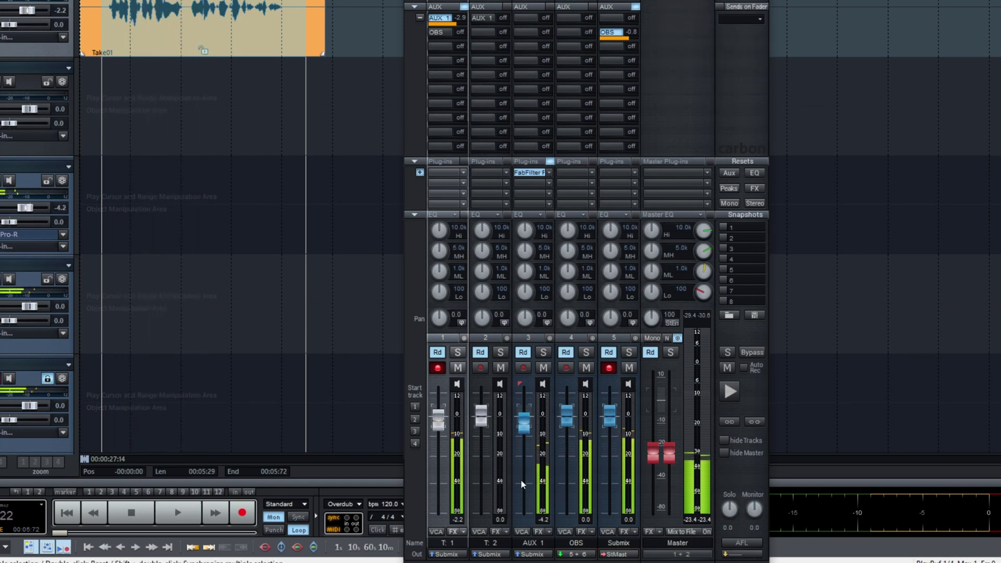
pyautogui.moveTo(524, 423)
pyautogui.mouseDown()
pyautogui.moveTo(526, 447)
pyautogui.moveTo(526, 437)
pyautogui.mouseUp()
# Step: Rename the AUX 1 track as Reverb and set its volume fader to -8.7 dB
pyautogui.doubleClick(537, 544)
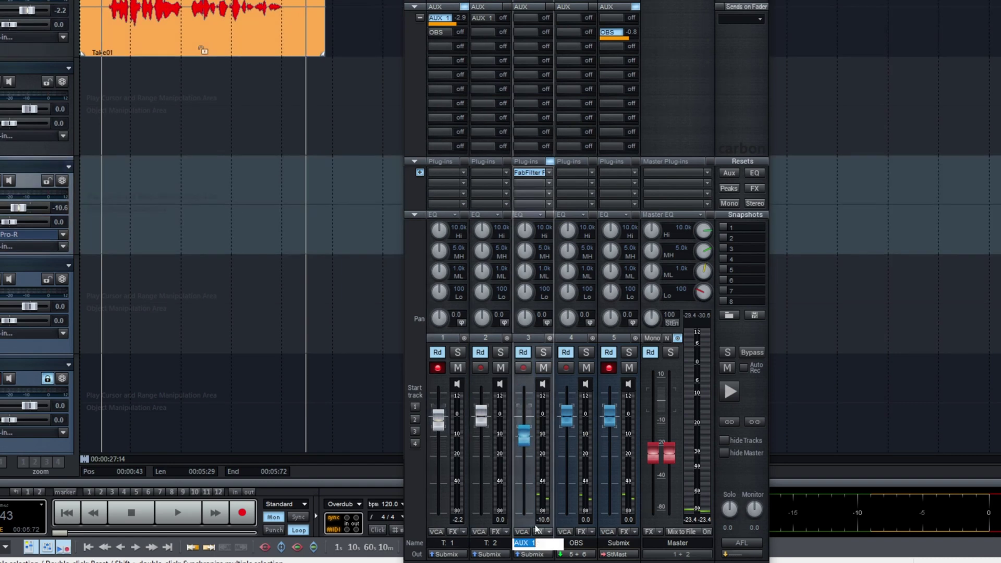
pyautogui.write('Reverb')
pyautogui.press('Return')
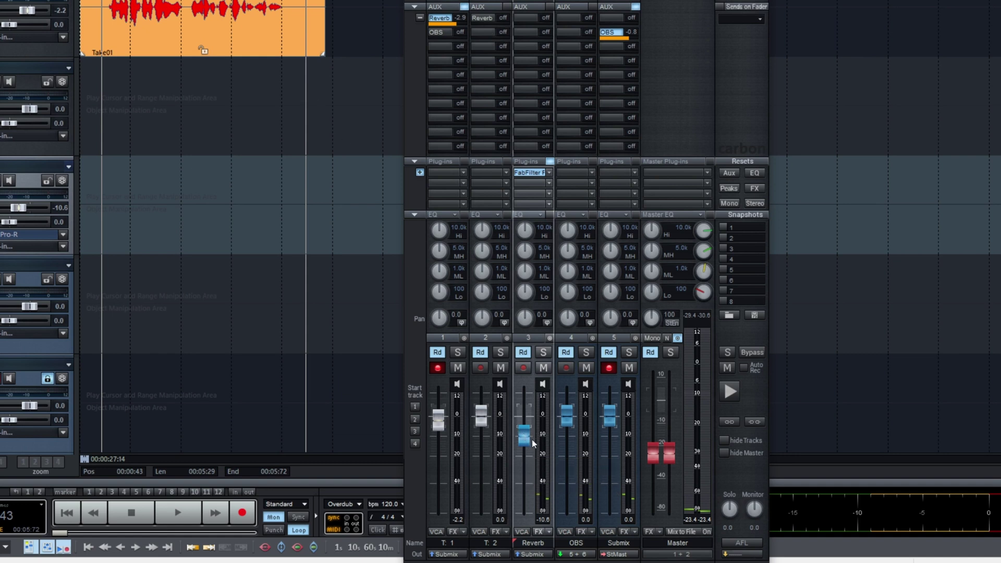
pyautogui.moveTo(524, 433)
pyautogui.mouseDown()
pyautogui.moveTo(535, 430)
pyautogui.moveTo(524, 437)
pyautogui.mouseUp()
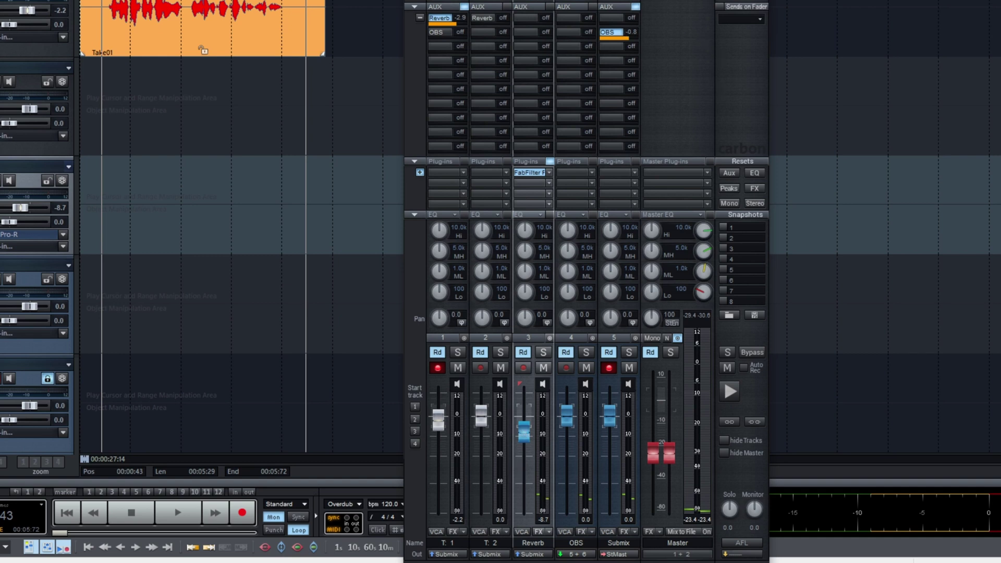
# Step: Add a second submix bus to the project in the Mixer Setup
pyautogui.hotkey('shift', 'p')
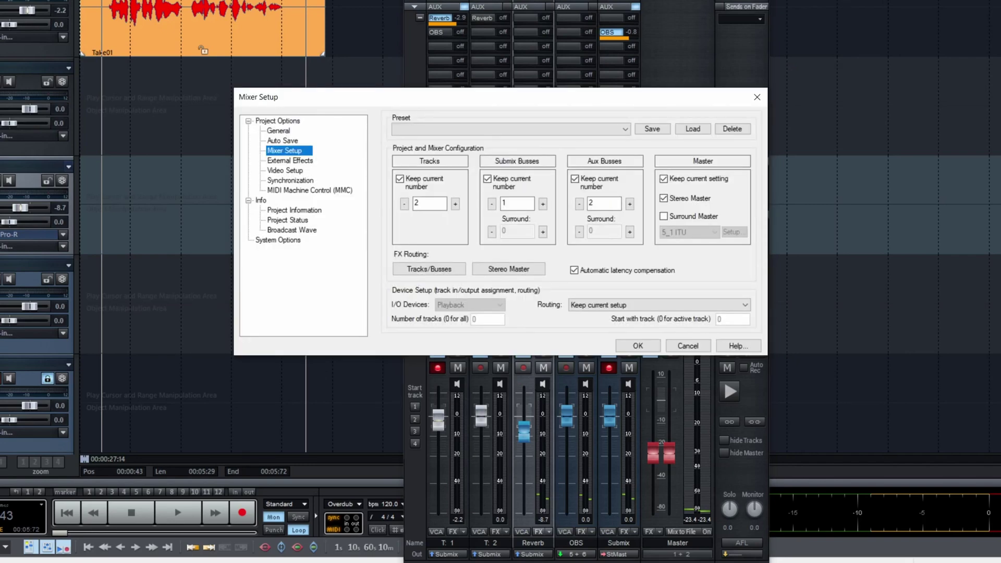
pyautogui.click(542, 204)
pyautogui.click(638, 345)
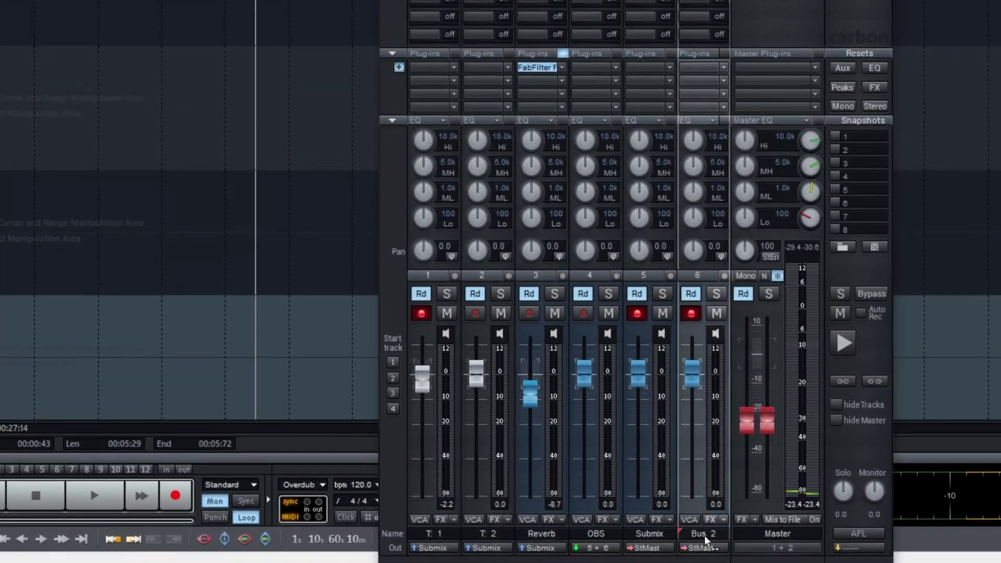
# Step: Name the new bus Vocl and route its output to the Submix bus
pyautogui.doubleClick(673, 543)
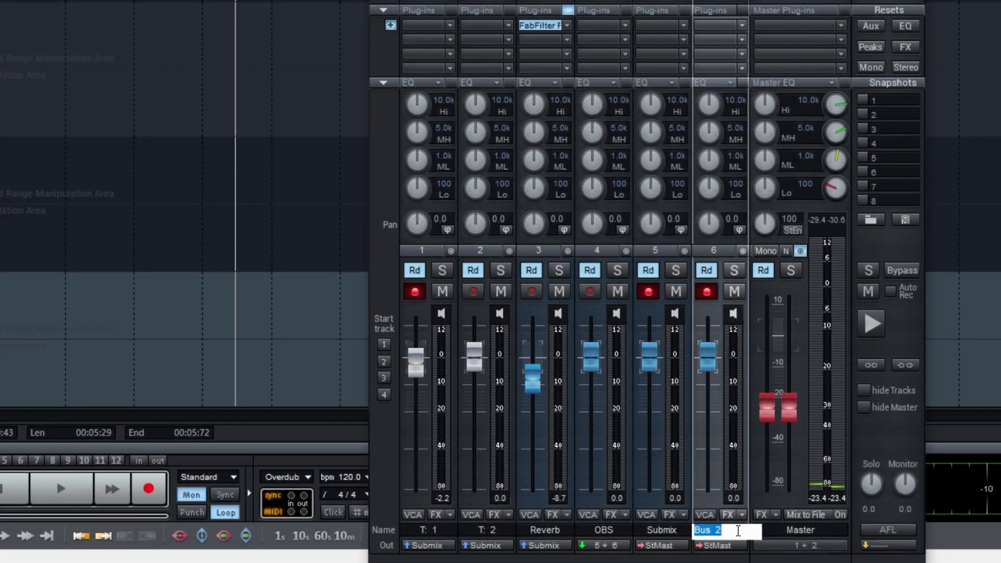
pyautogui.write('Vocl')
pyautogui.press('Return')
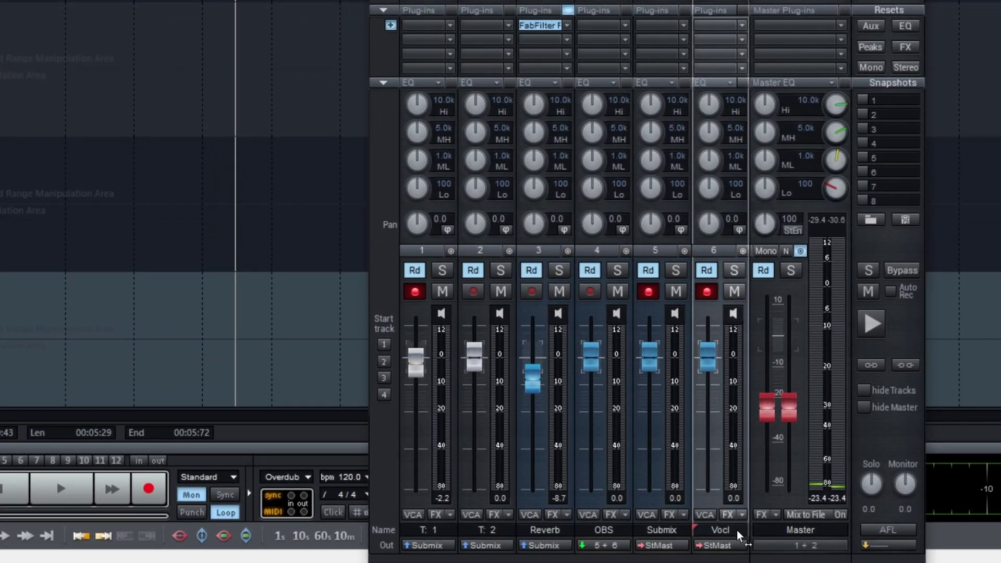
pyautogui.click(717, 546)
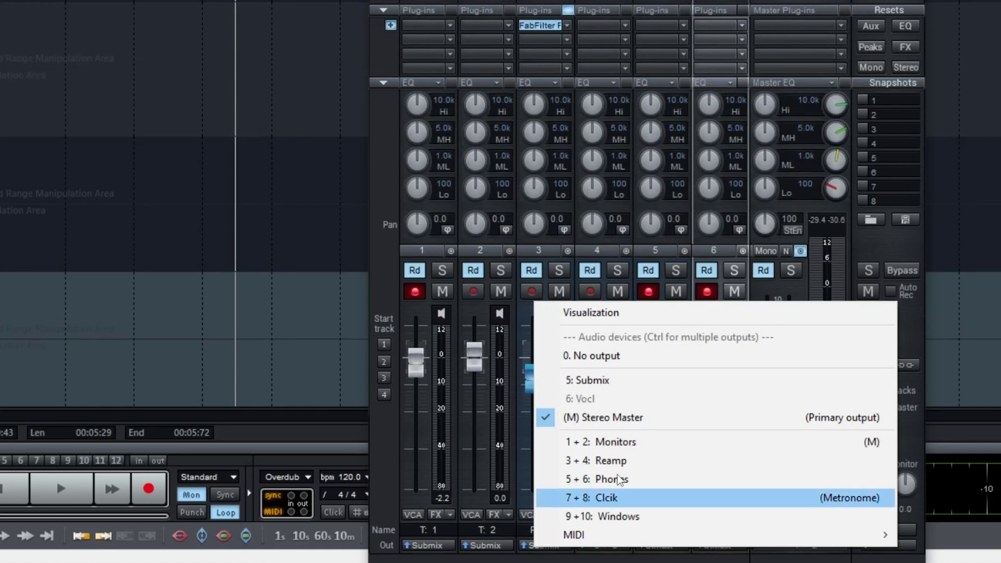
pyautogui.click(643, 382)
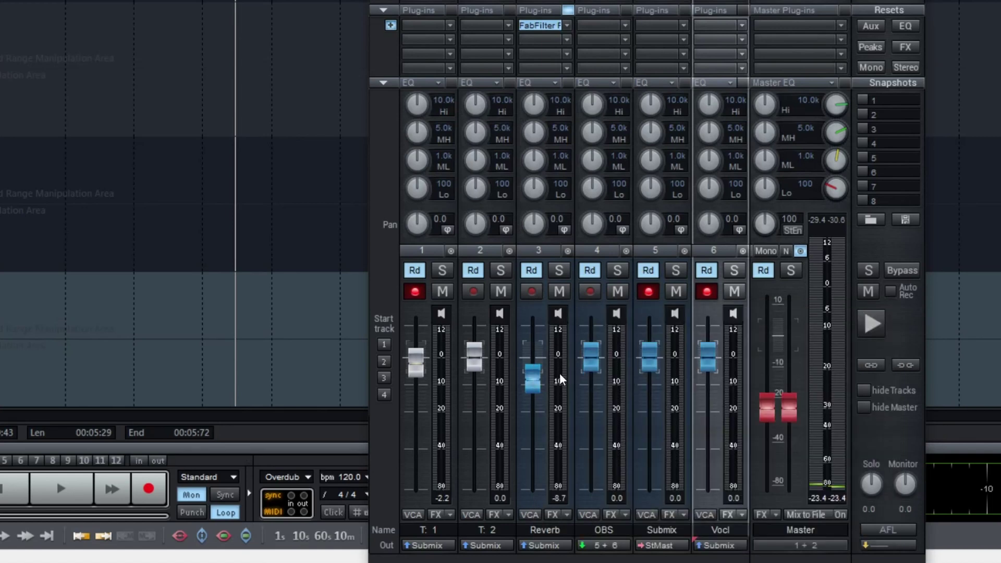
# Step: Correct the new bus's name to Vocal and move it between track 2 and the Reverb track
pyautogui.doubleClick(722, 530)
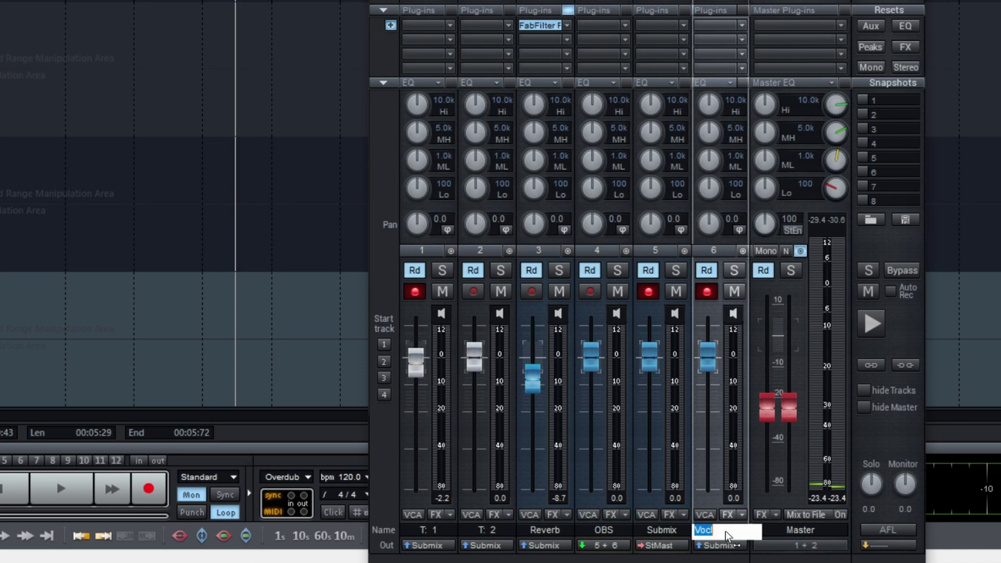
pyautogui.write('Vocal')
pyautogui.press('Return')
pyautogui.moveTo(726, 533); pyautogui.dragTo(504, 537)
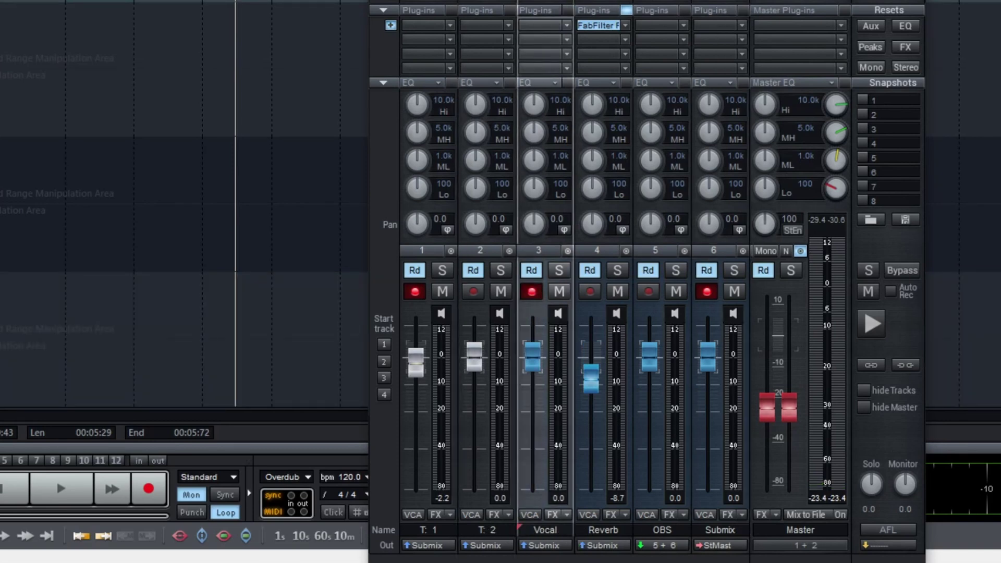
# Step: Disarm recording on track 1, Vocal and Submix, and play back the selected range to check the meters
pyautogui.click(415, 291)
pyautogui.click(531, 291)
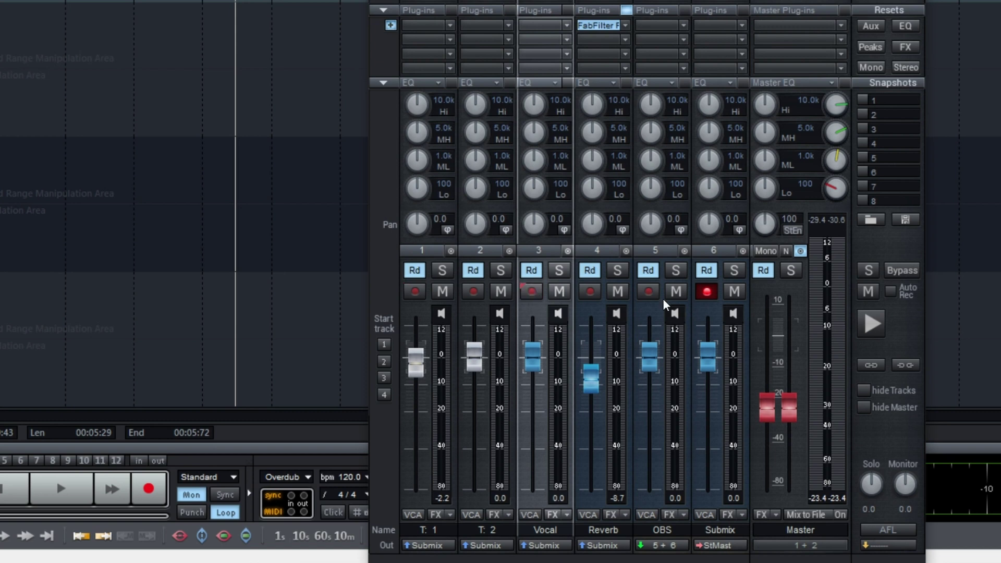
pyautogui.click(706, 291)
pyautogui.click(85, 159)
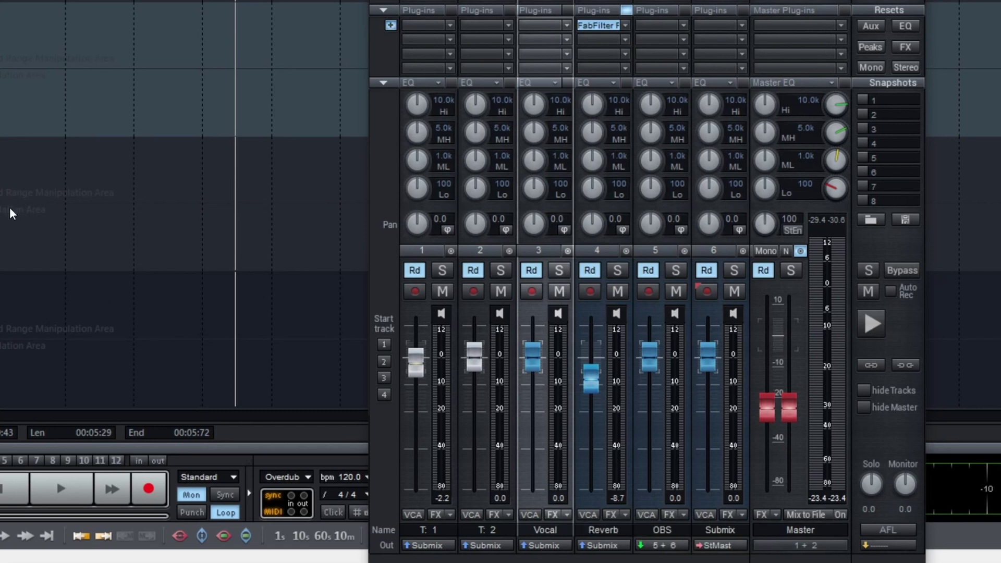
pyautogui.press('space')
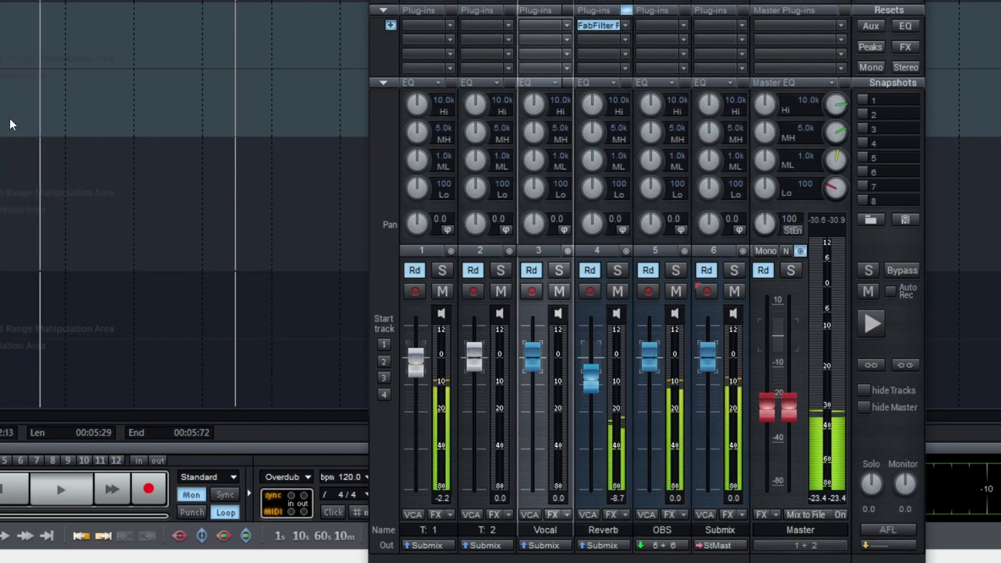
pyautogui.press('space')
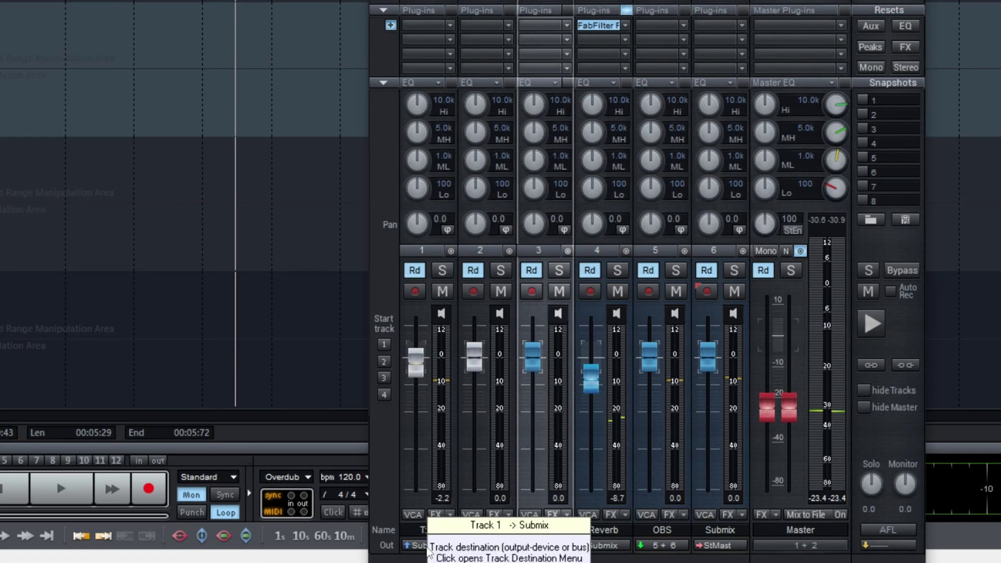
# Step: Route the output of track 1 to the Vocal bus and play back the range to check the signal flow
pyautogui.click(427, 547)
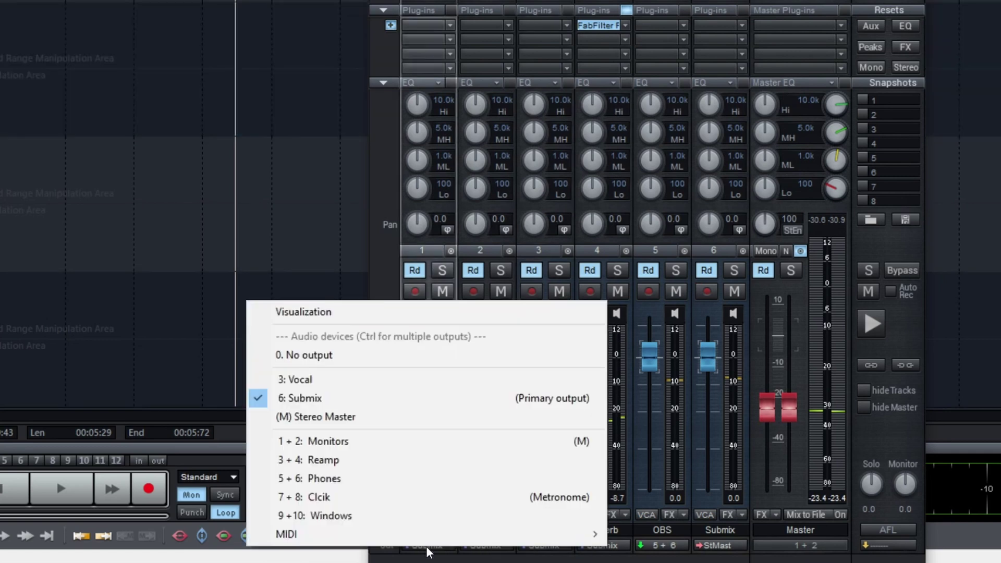
pyautogui.click(353, 383)
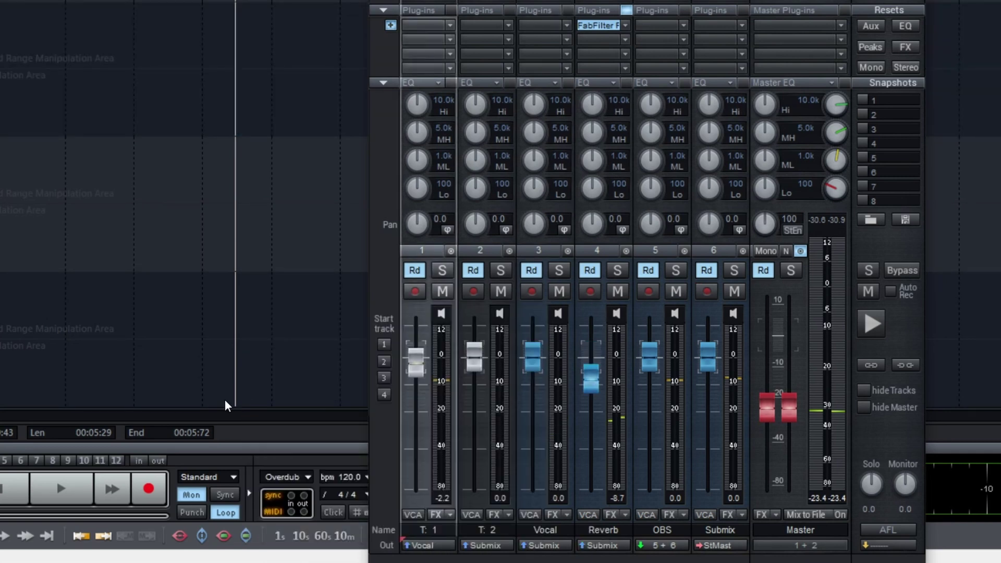
pyautogui.press('space')
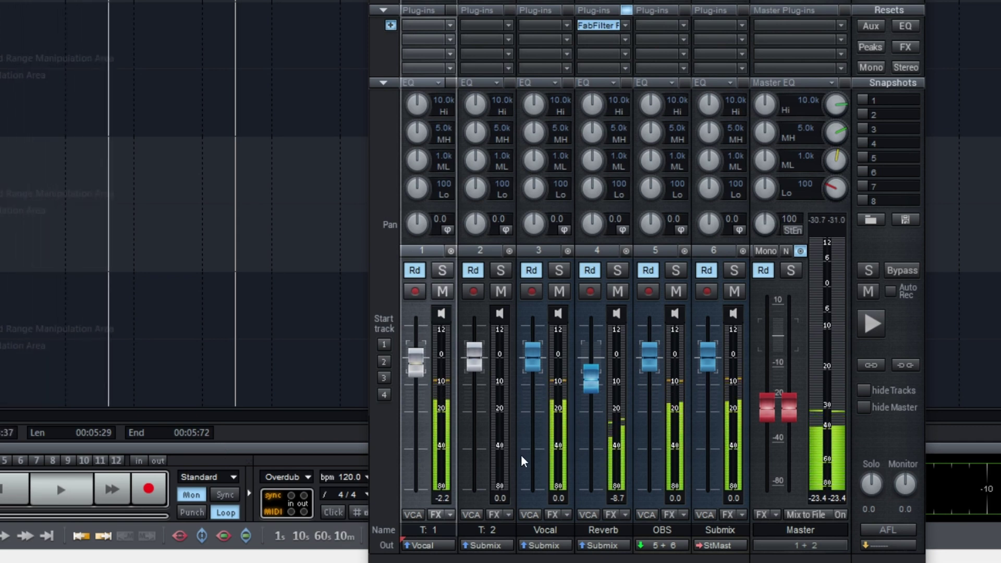
pyautogui.press('space')
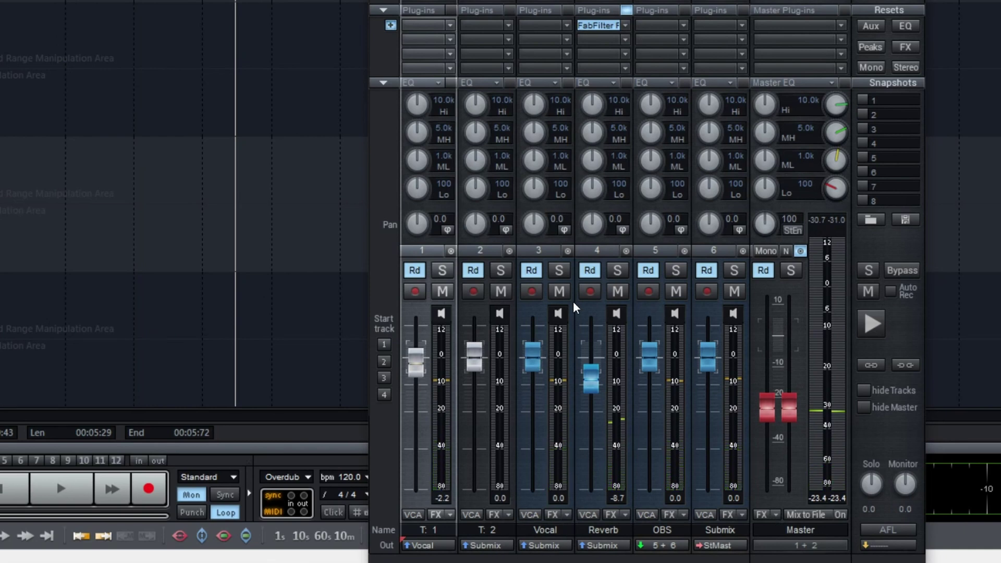
# Step: Mute the Reverb track and set the Vocal bus fader to -0.6 dB during playback
pyautogui.click(617, 291)
pyautogui.press('space')
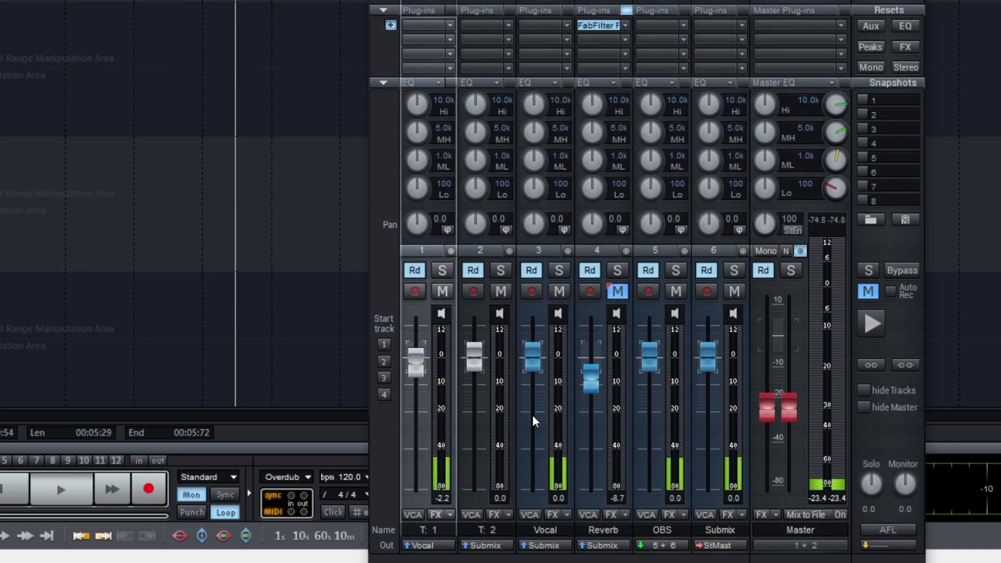
pyautogui.moveTo(541, 376)
pyautogui.mouseDown()
pyautogui.moveTo(539, 364)
pyautogui.moveTo(539, 449)
pyautogui.moveTo(538, 361)
pyautogui.mouseUp()
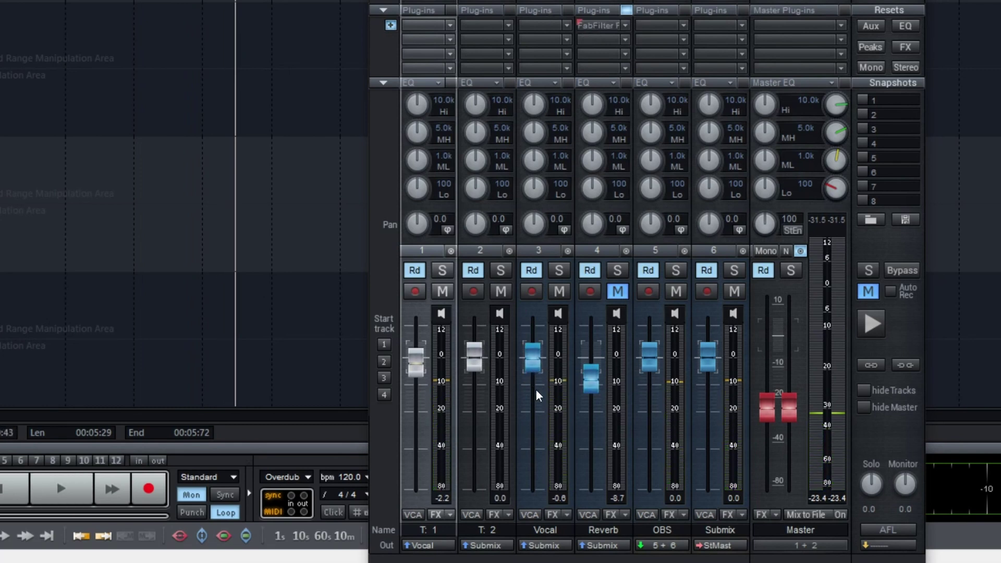
# Step: Assign a red track color to the Vocal bus
pyautogui.click(544, 534)
pyautogui.rightClick(544, 539)
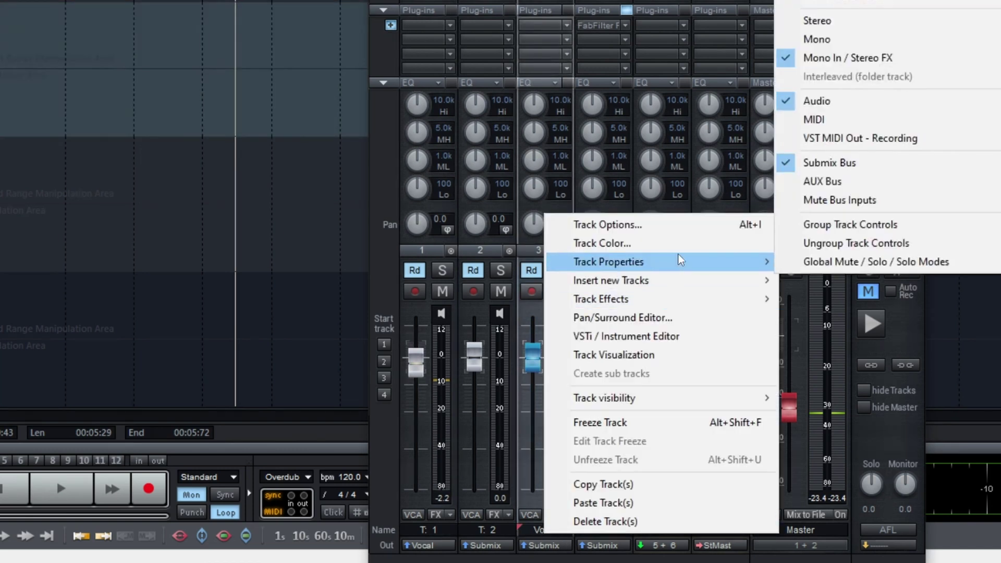
pyautogui.click(696, 252)
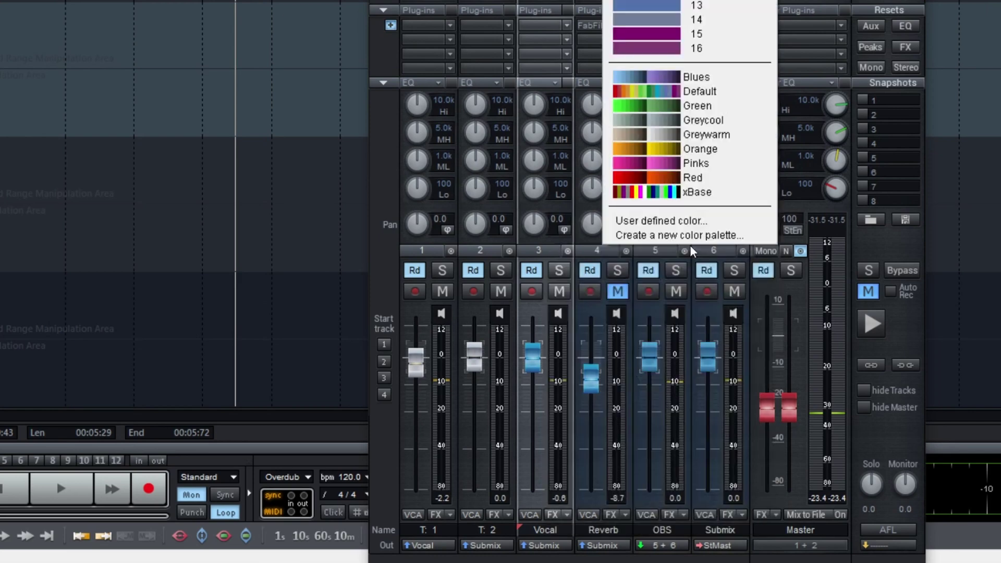
pyautogui.click(657, 172)
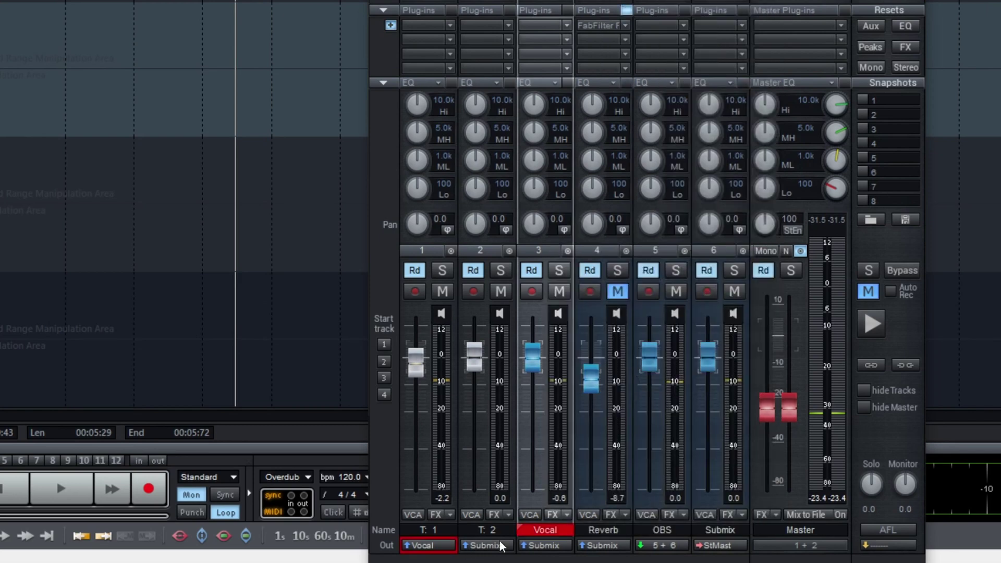
# Step: Assign a cyan track color to the Reverb track
pyautogui.click(600, 532)
pyautogui.rightClick(605, 534)
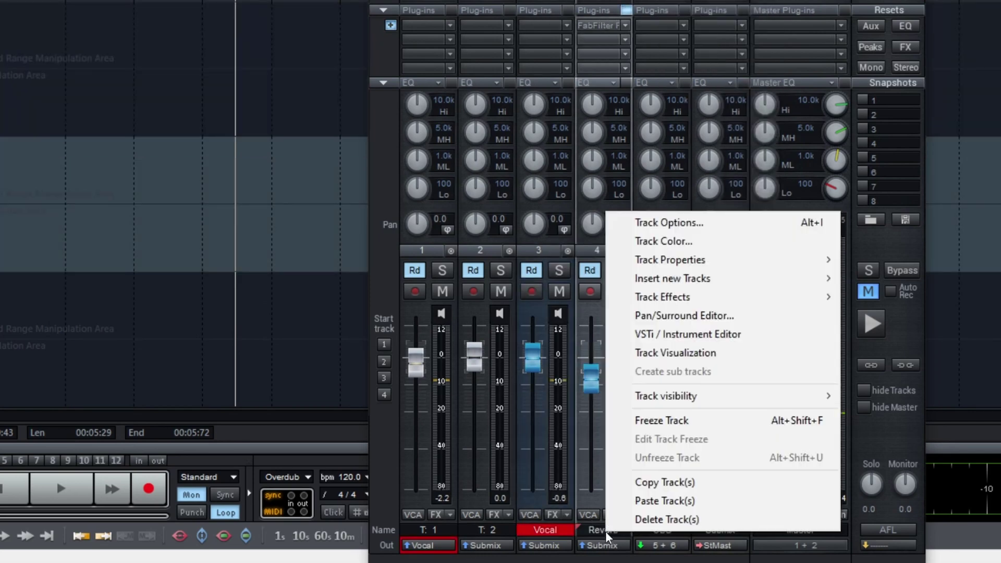
pyautogui.click(712, 243)
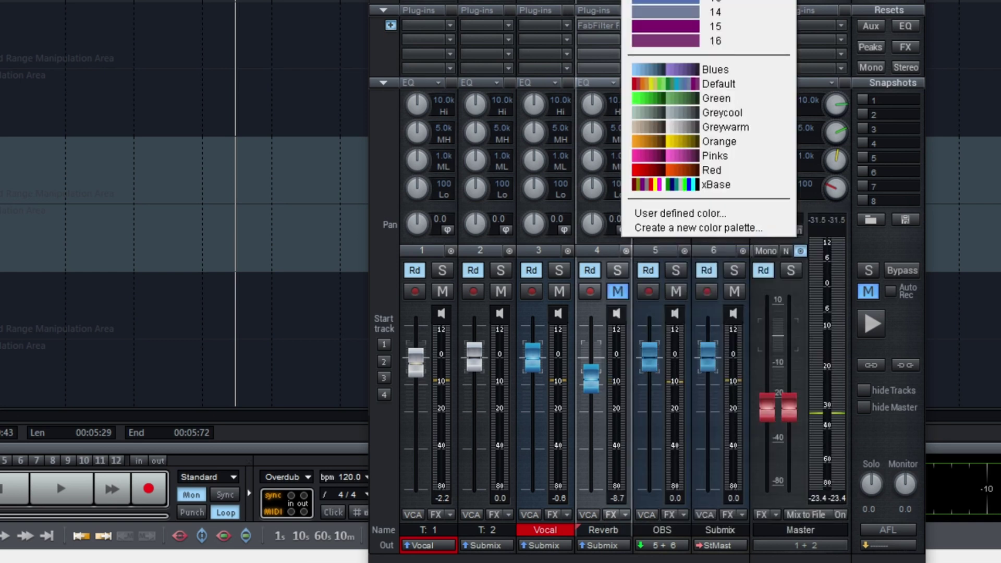
pyautogui.click(627, 107)
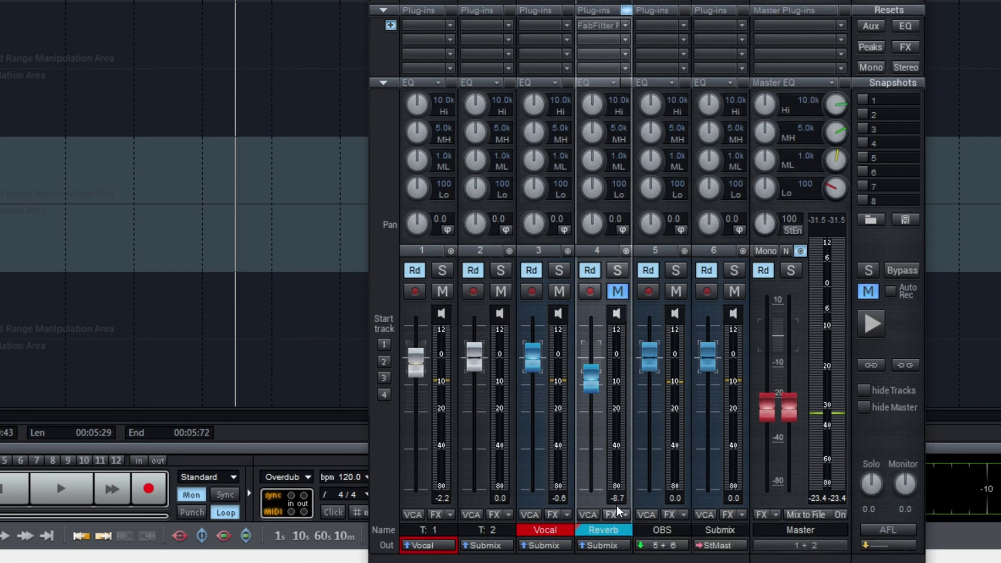
# Step: Set the Reverb track fader to -0.3 dB and unmute the track during playback to compare it with the Vocal bus
pyautogui.moveTo(595, 384); pyautogui.dragTo(603, 361)
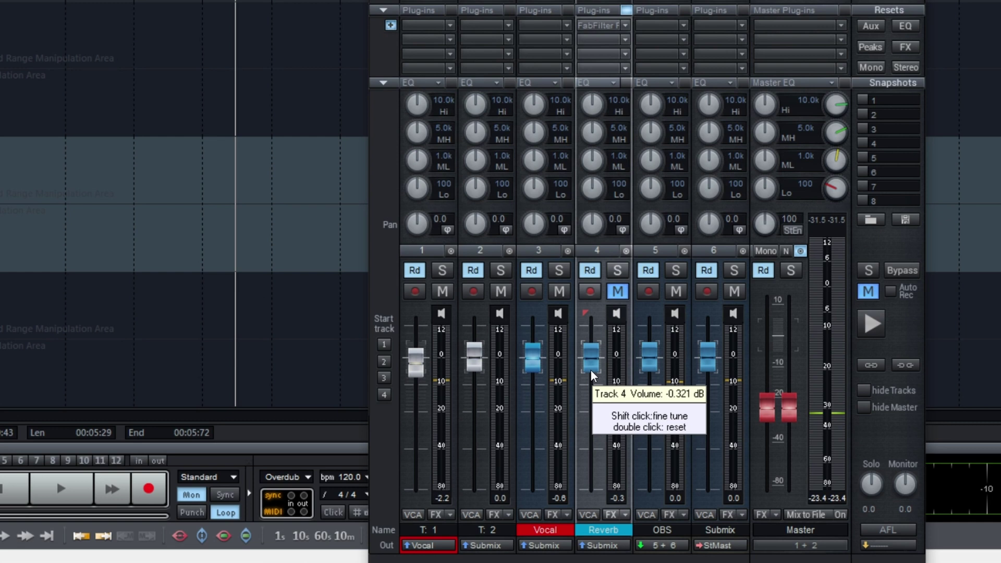
pyautogui.press('space')
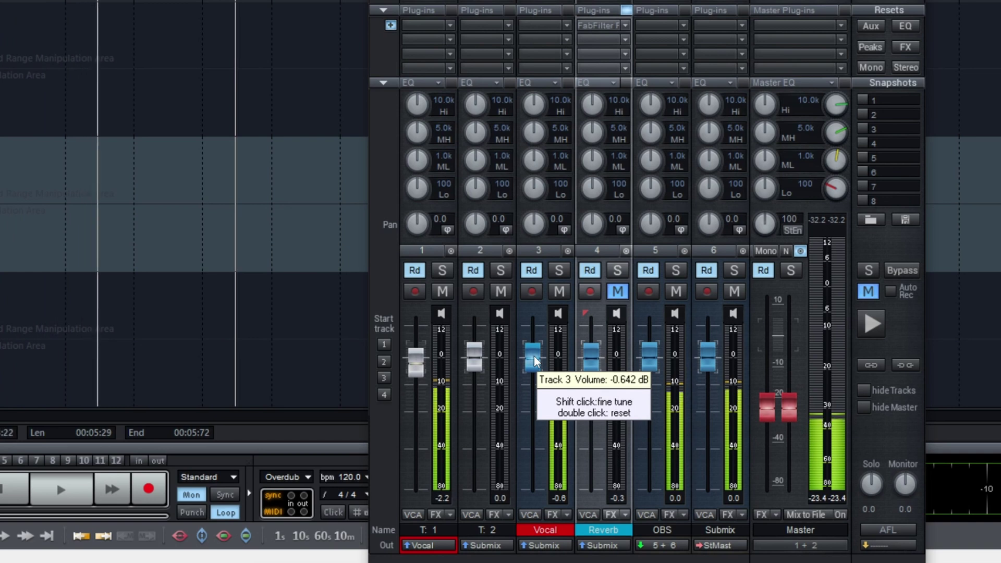
pyautogui.moveTo(535, 362)
pyautogui.mouseDown()
pyautogui.moveTo(537, 464)
pyautogui.moveTo(541, 356)
pyautogui.mouseUp()
pyautogui.click(617, 291)
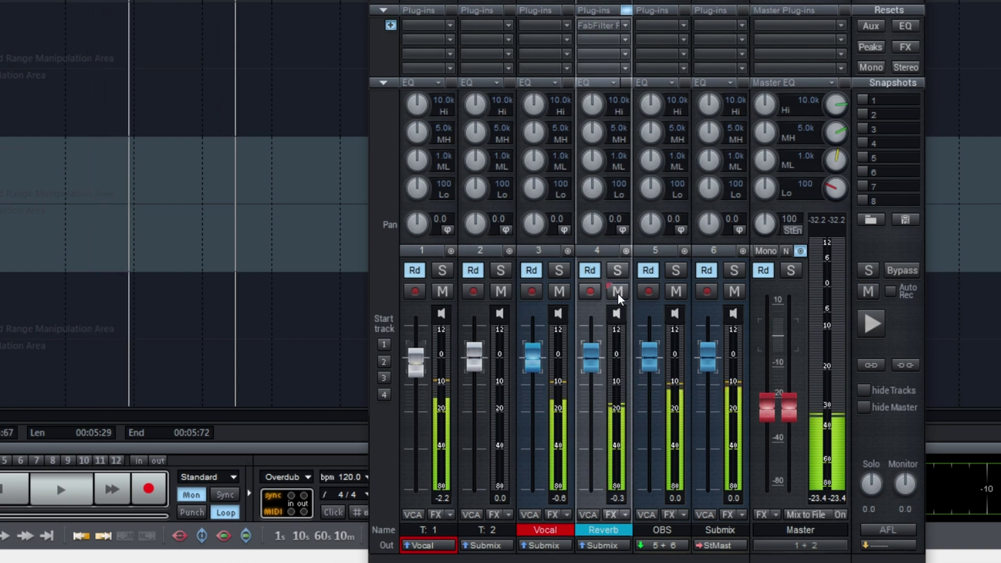
pyautogui.moveTo(592, 359)
pyautogui.mouseDown()
pyautogui.moveTo(599, 507)
pyautogui.moveTo(595, 372)
pyautogui.moveTo(605, 349)
pyautogui.moveTo(594, 526)
pyautogui.moveTo(606, 356)
pyautogui.mouseUp()
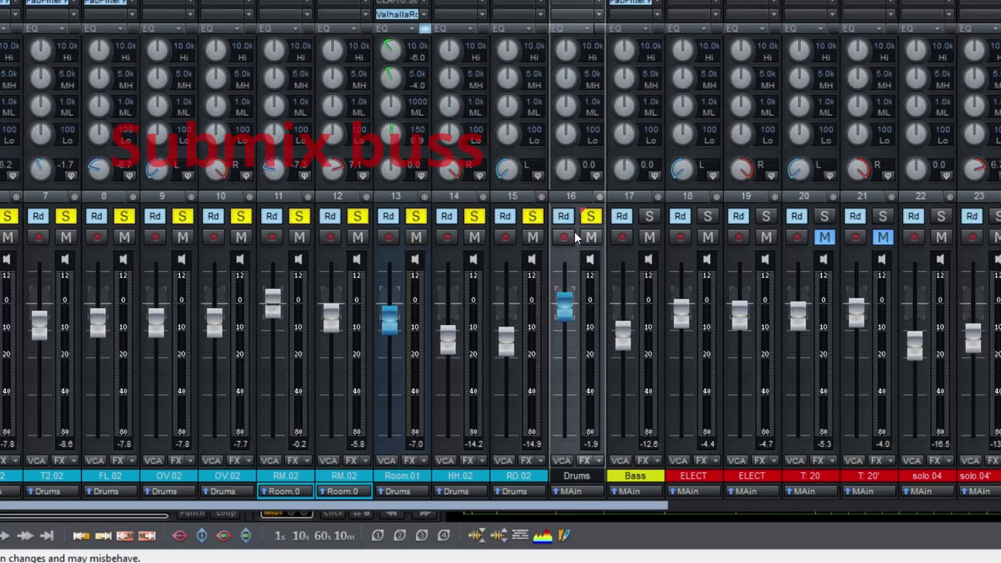
# Step: Raise the Drums submix bus fader to -1.0 dB during playback
pyautogui.moveTo(565, 308)
pyautogui.mouseDown()
pyautogui.moveTo(567, 441)
pyautogui.moveTo(574, 299)
pyautogui.moveTo(574, 307)
pyautogui.mouseUp()
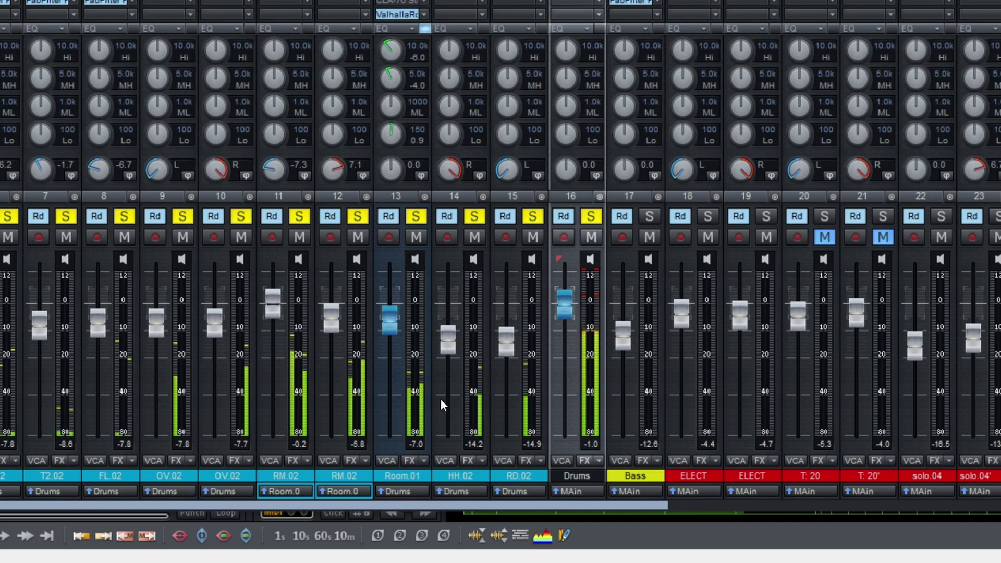
# Step: Solo only both RM.02 tracks with their Room.01 and Drums busses, and raise the Room.01 fader to about -5.7 dB
pyautogui.click(598, 222)
pyautogui.click(415, 216)
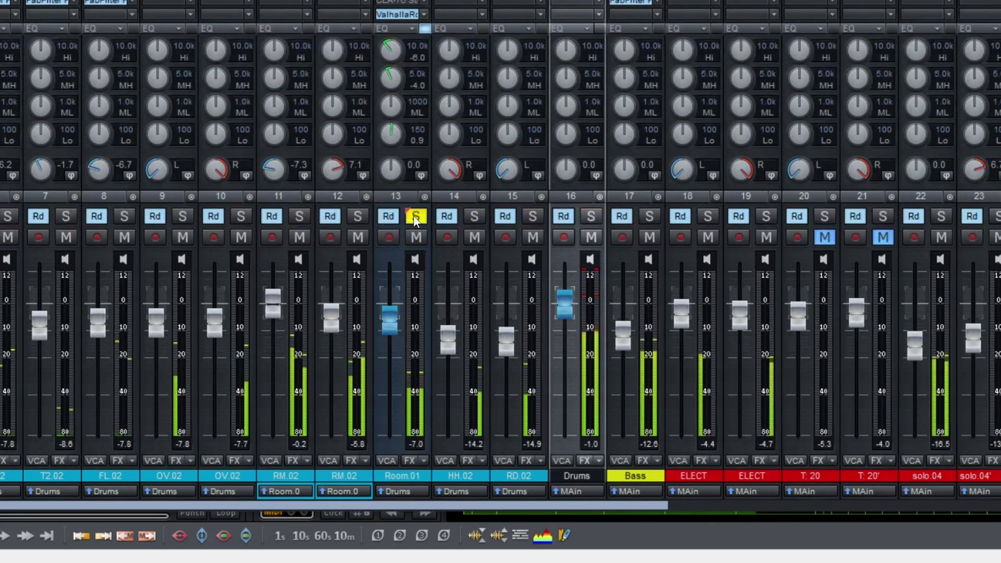
pyautogui.click(357, 216)
pyautogui.click(299, 216)
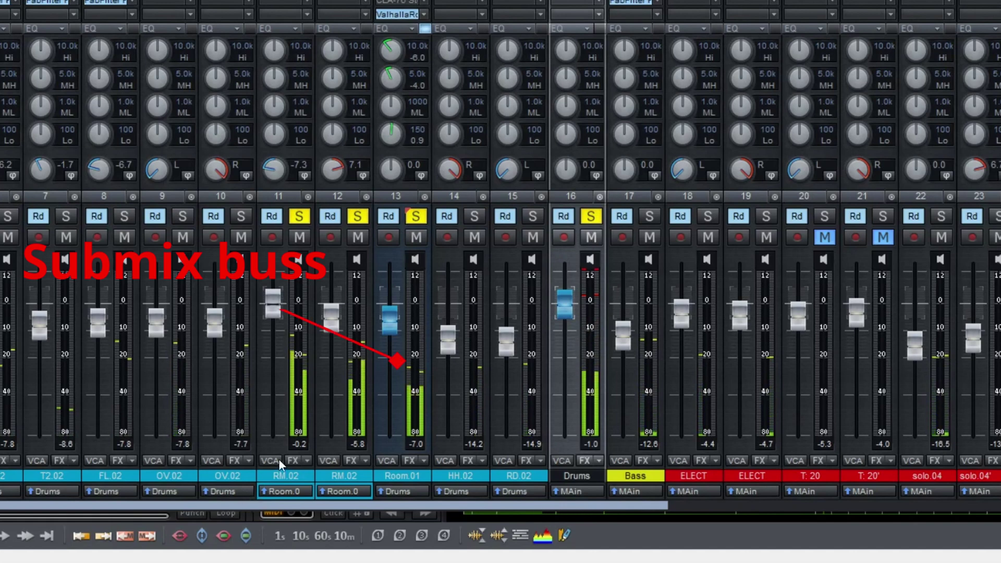
pyautogui.moveTo(396, 321)
pyautogui.mouseDown()
pyautogui.moveTo(392, 406)
pyautogui.moveTo(398, 317)
pyautogui.mouseUp()
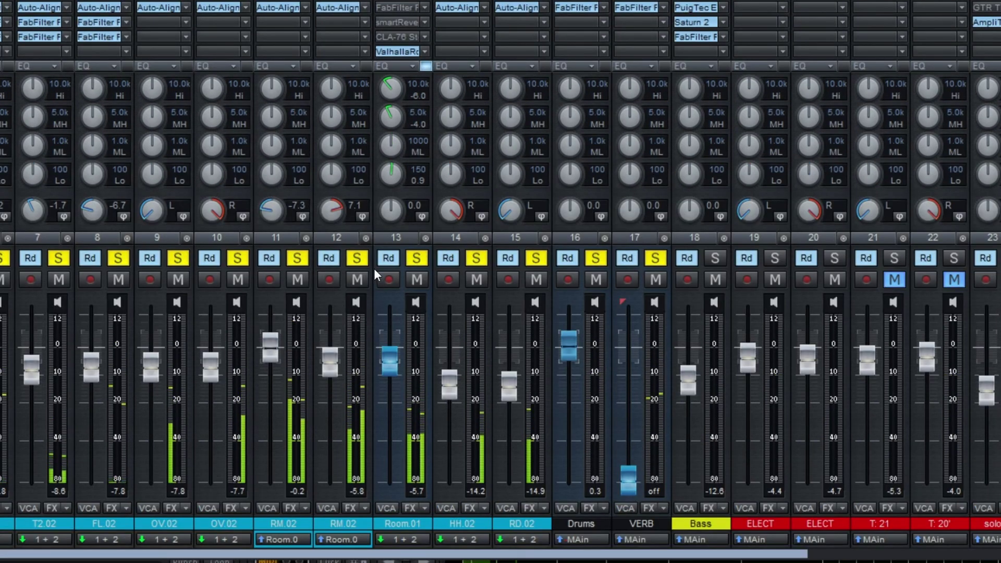
# Step: Turn off solo on the Room.01 bus and raise the VERB AUX fader to -0.8 dB during playback
pyautogui.click(406, 262)
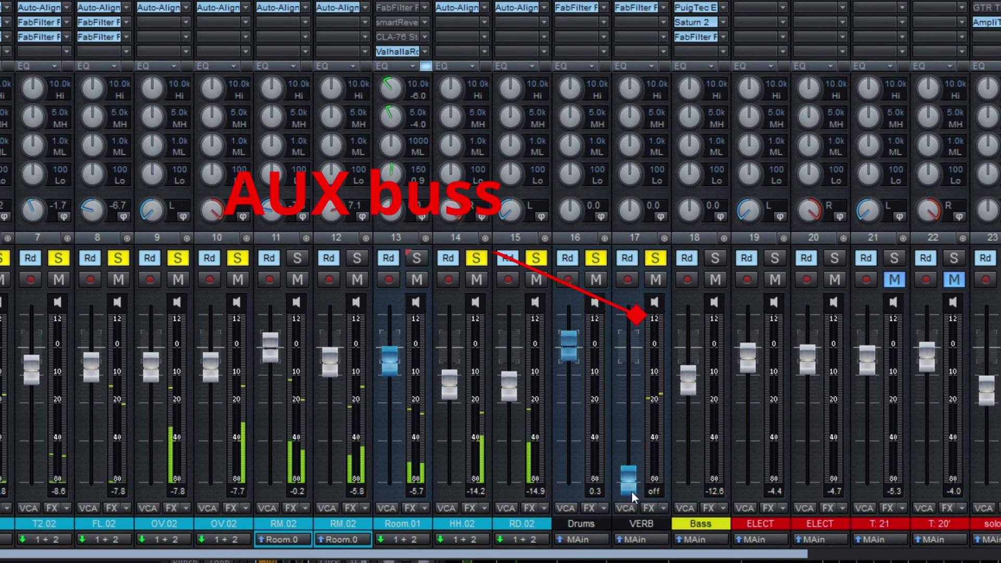
pyautogui.moveTo(632, 493); pyautogui.dragTo(631, 476)
pyautogui.moveTo(634, 415); pyautogui.dragTo(646, 354)
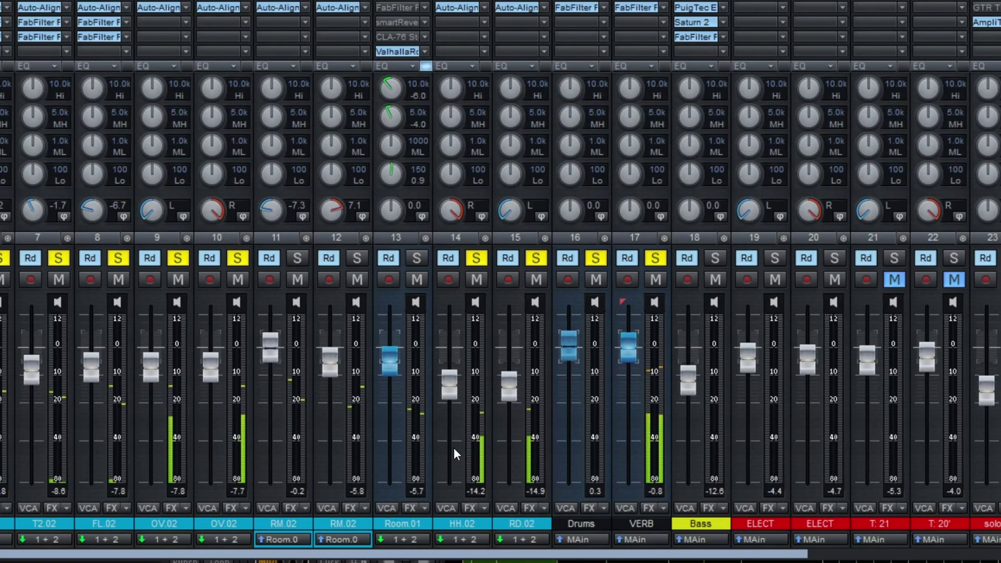